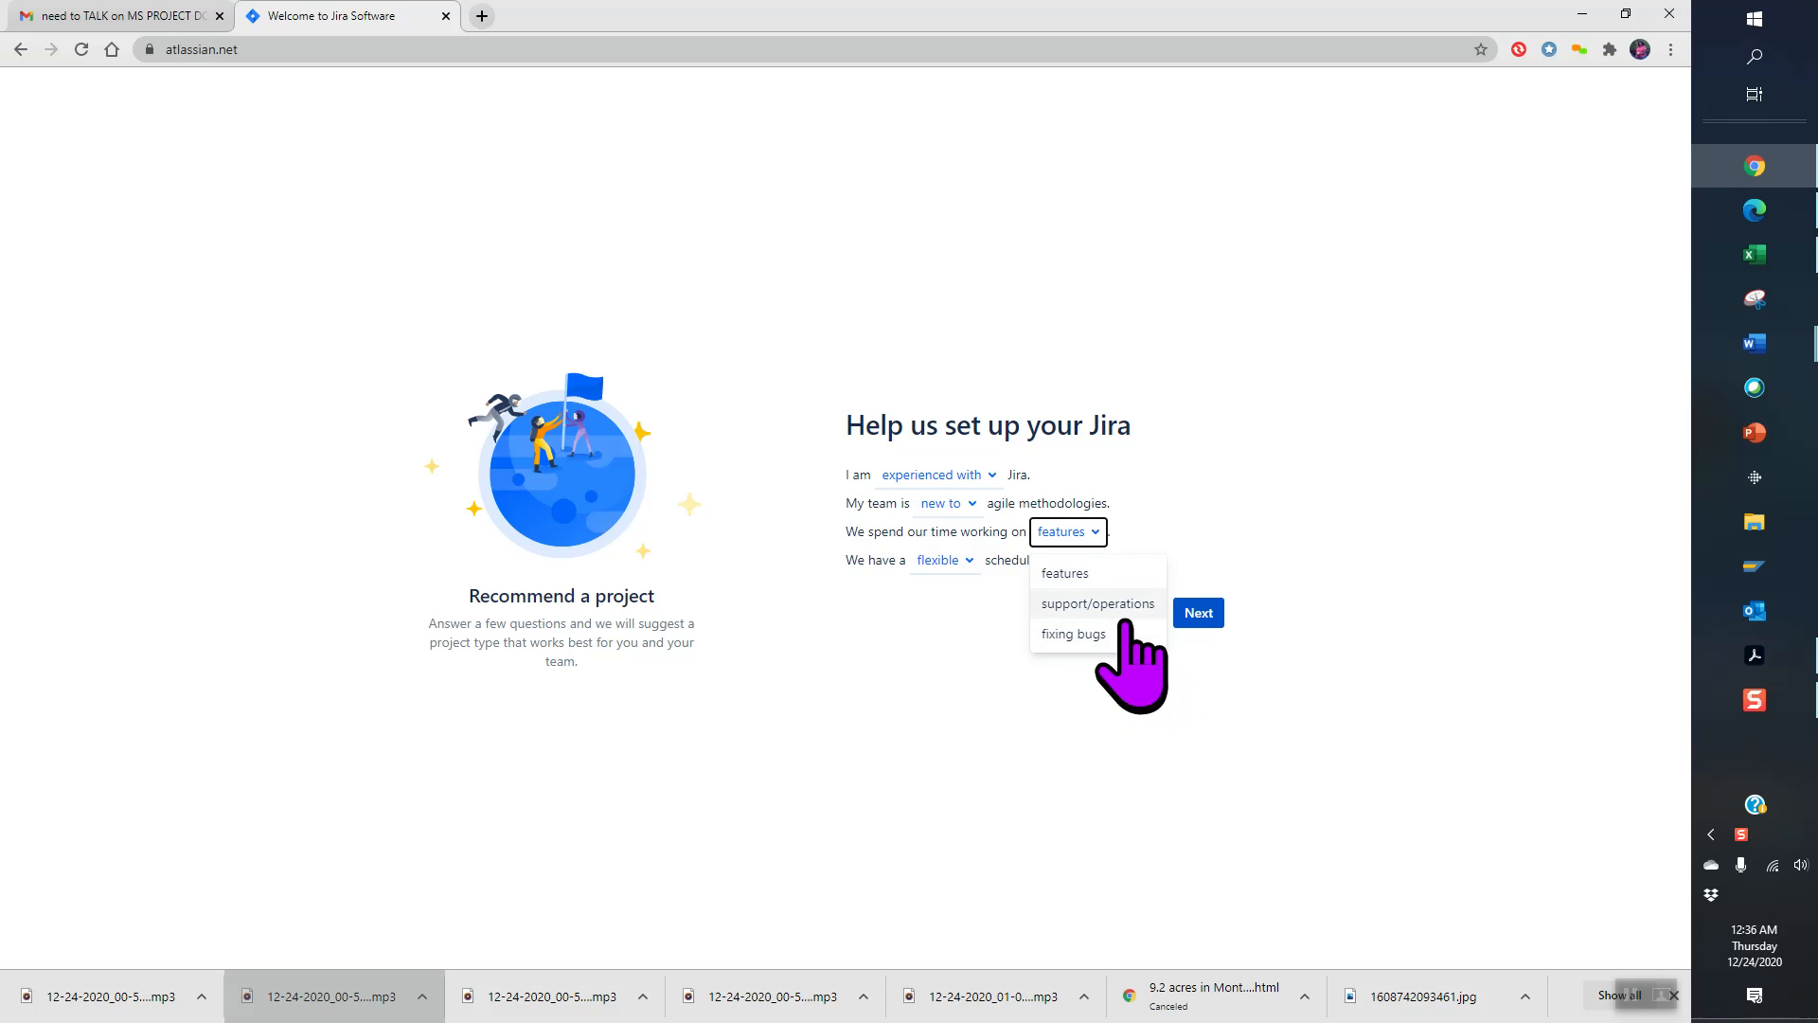
- Keep 'features' as the main work and 'flexible' as the schedule, then submit the setup answers
left_click(1101, 540)
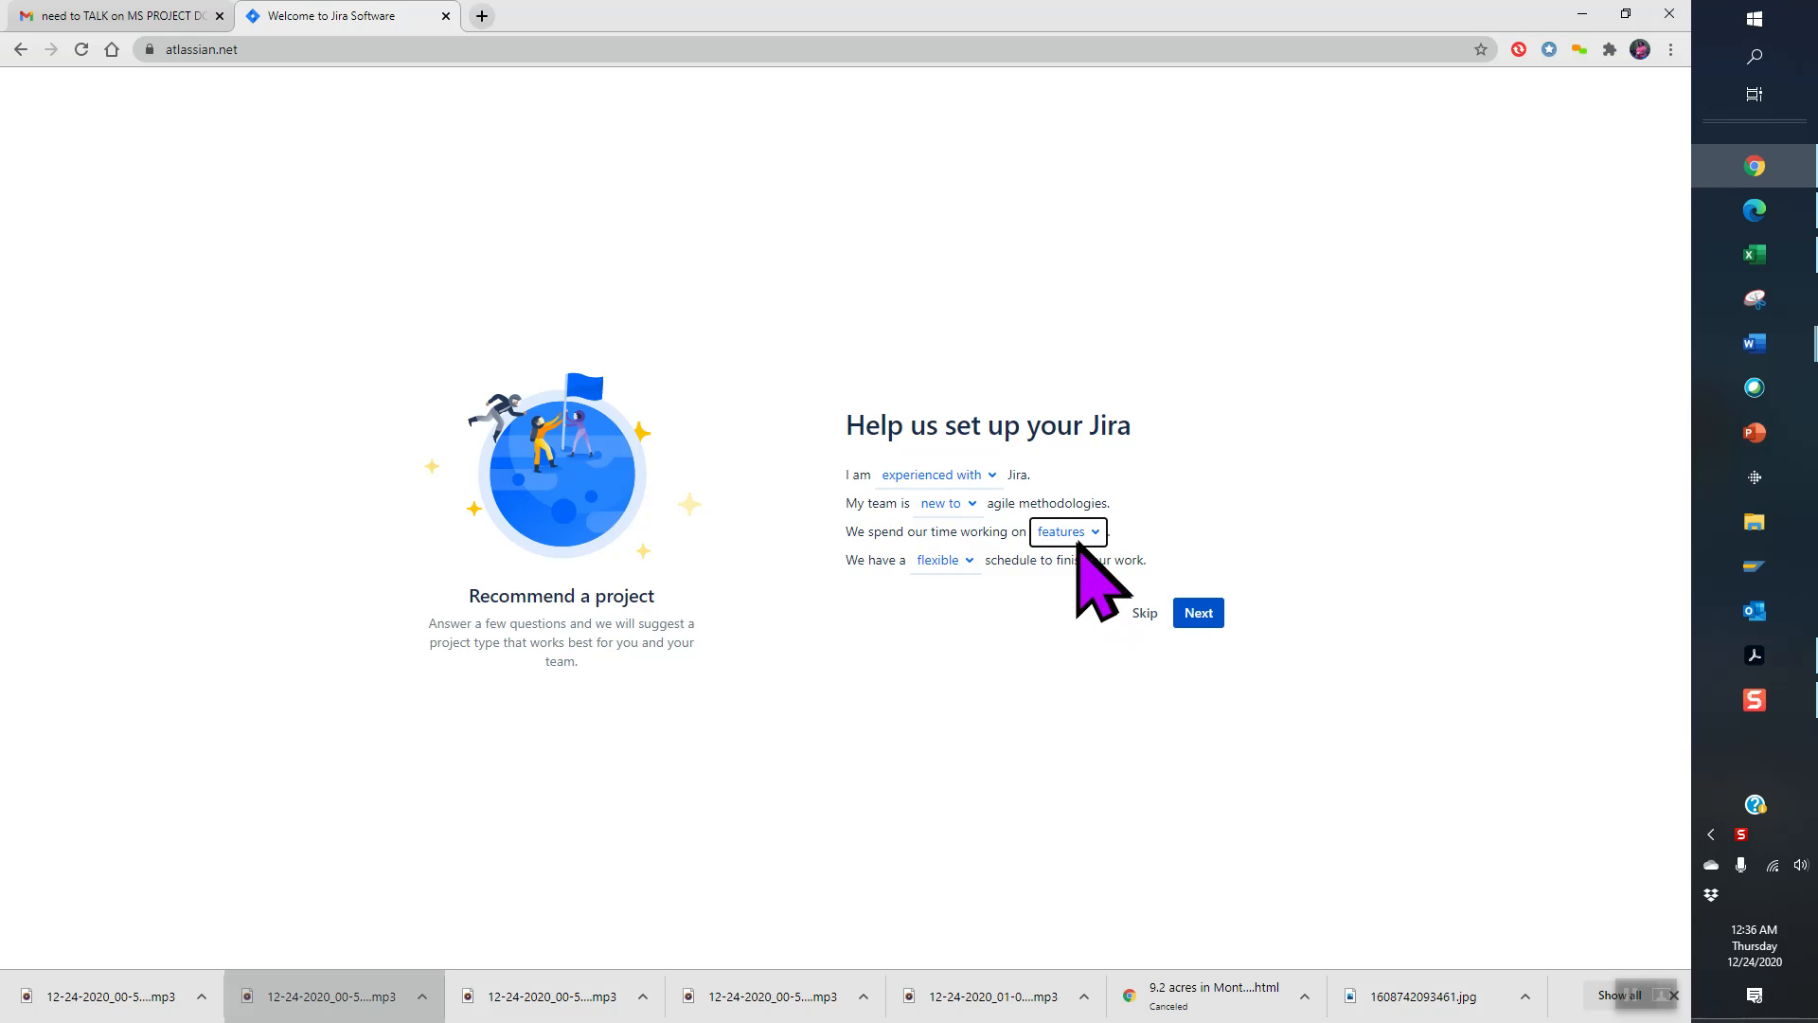
left_click(963, 561)
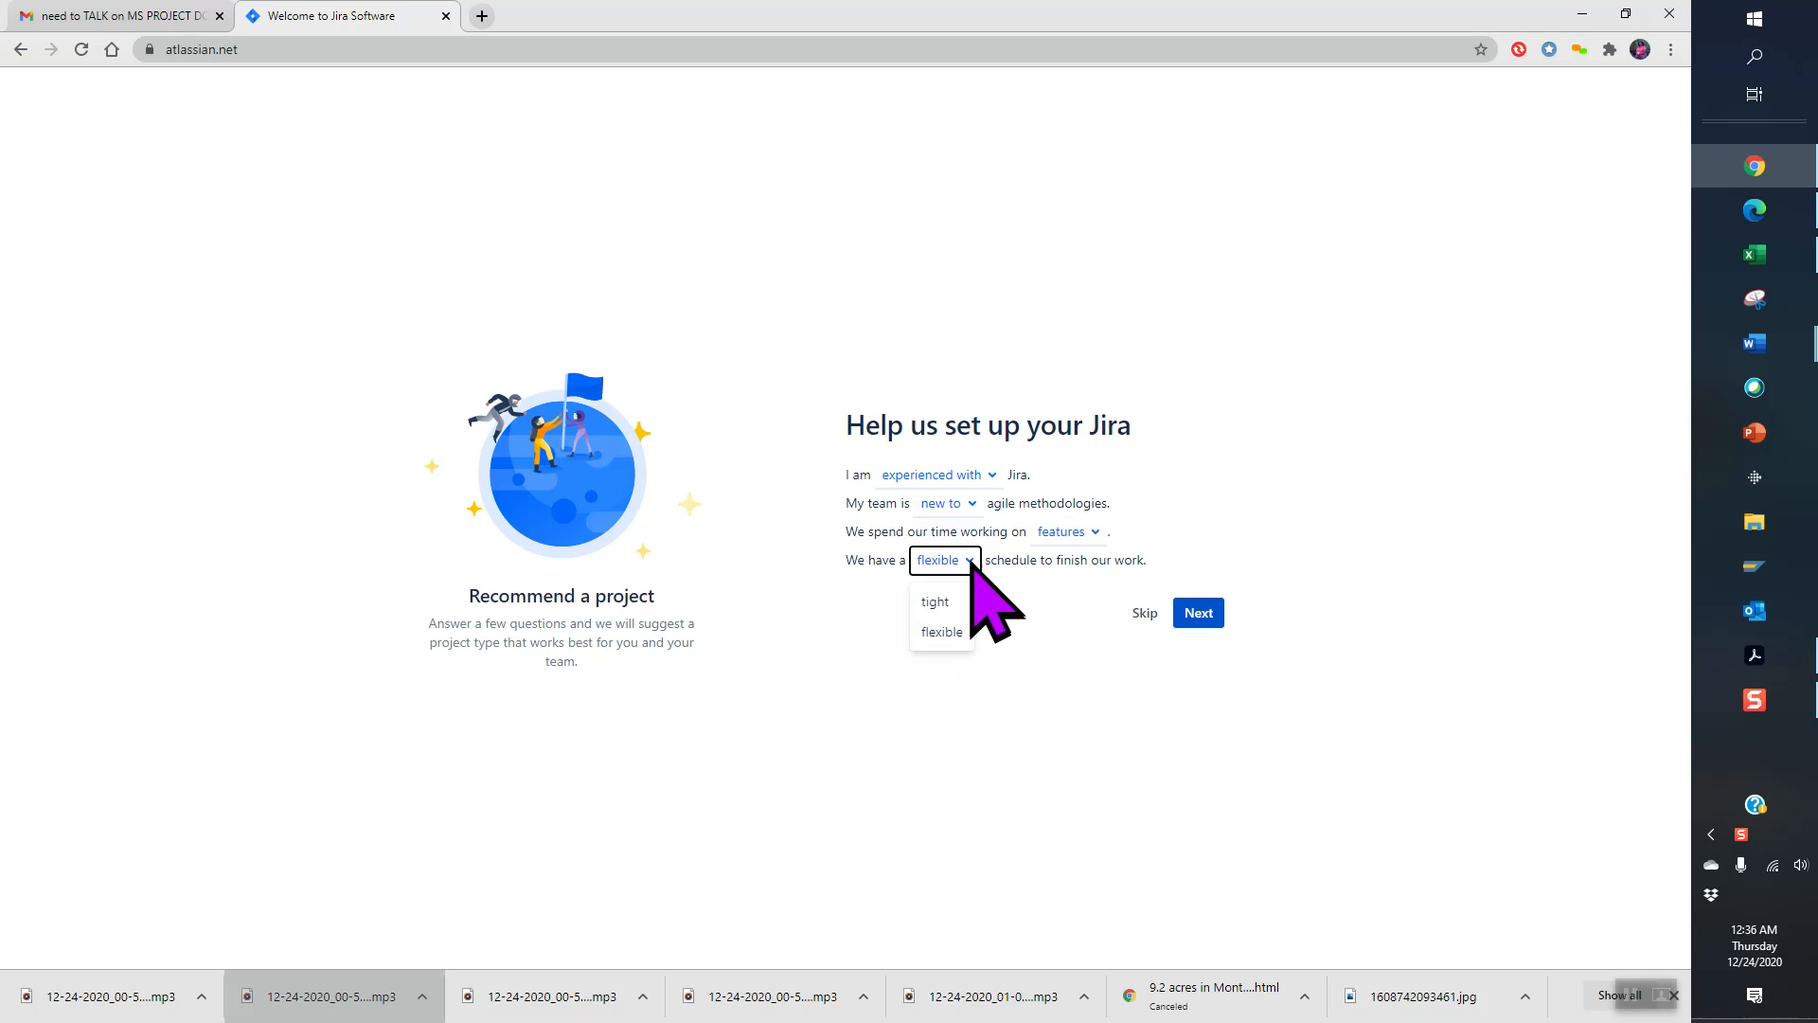
left_click(973, 560)
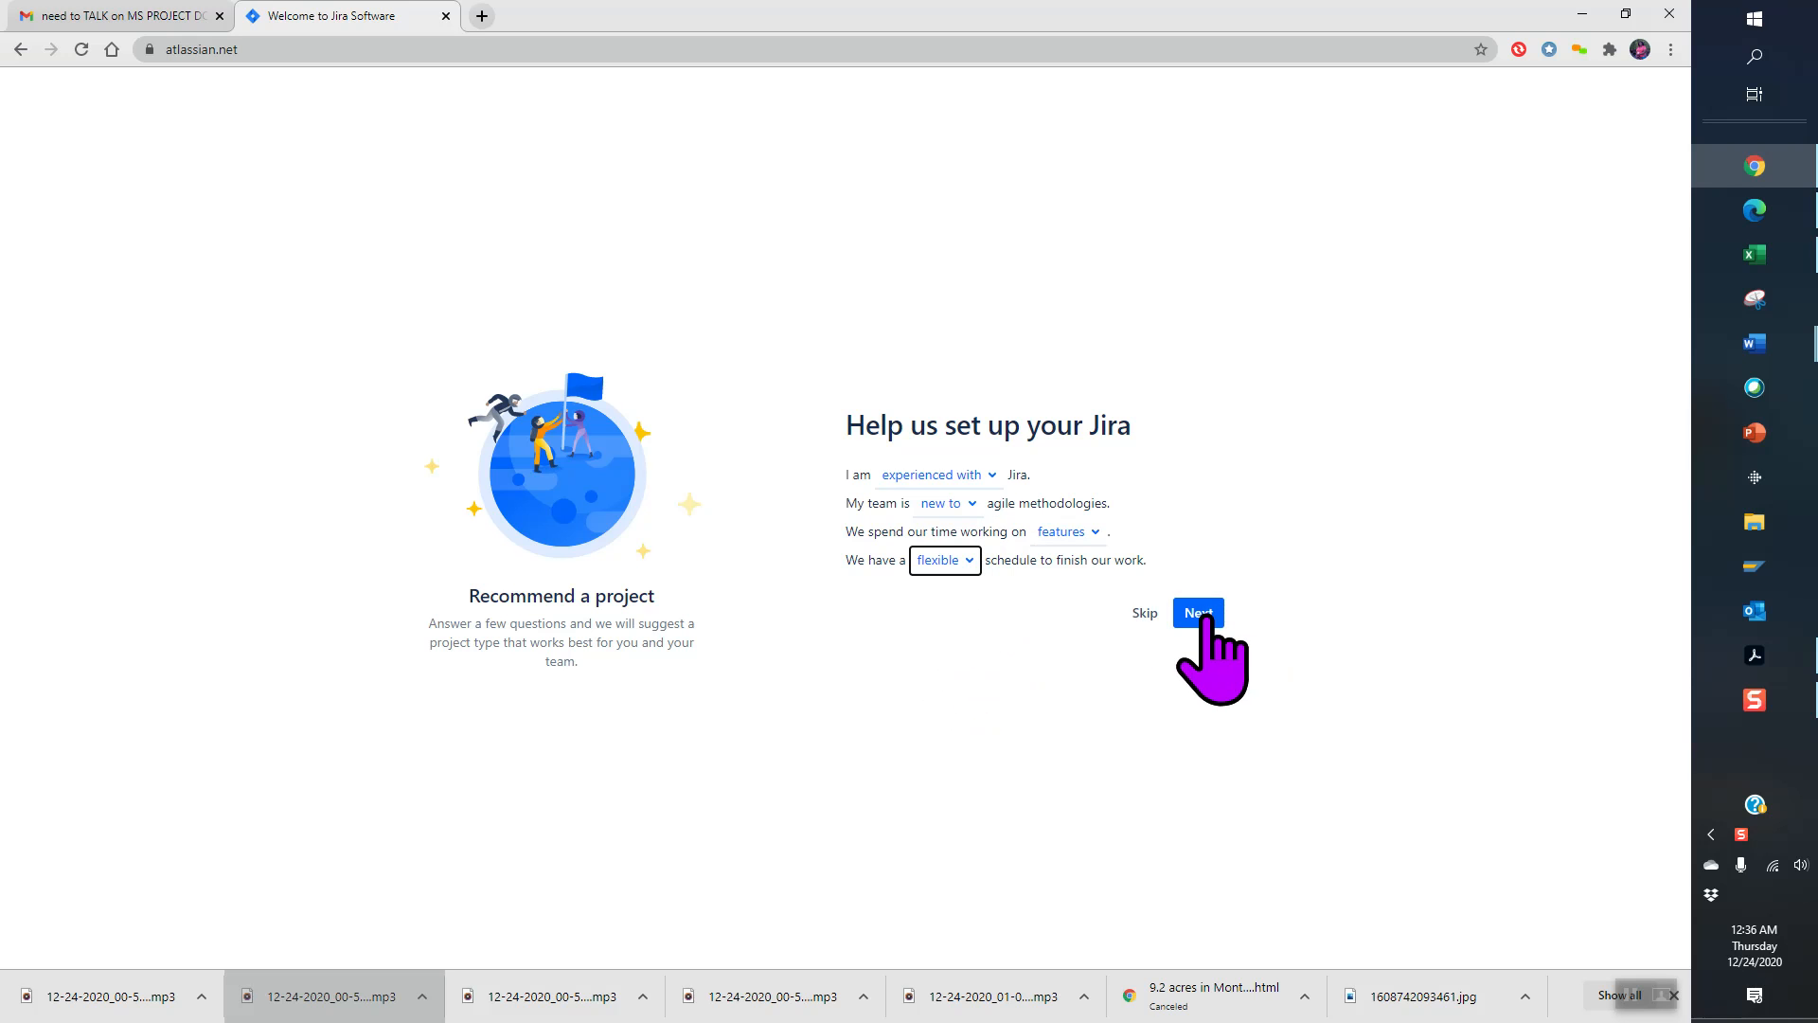
key("ctrl")
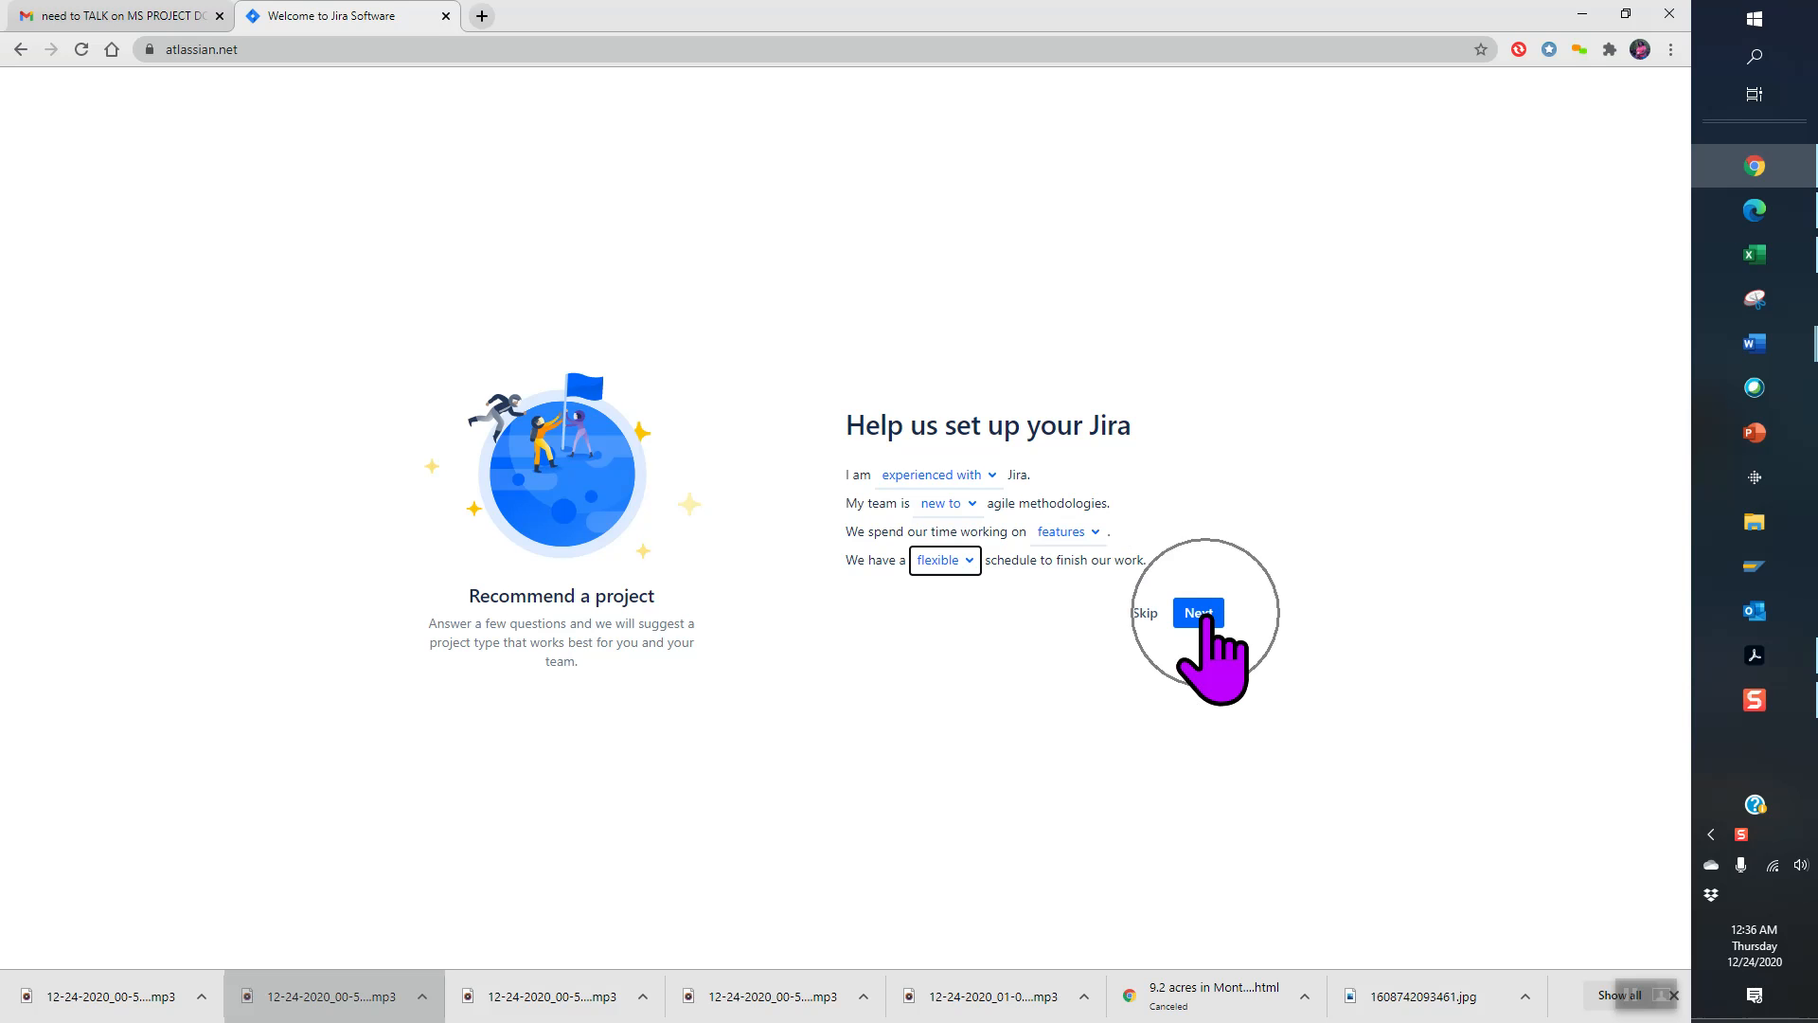
left_click(1198, 613)
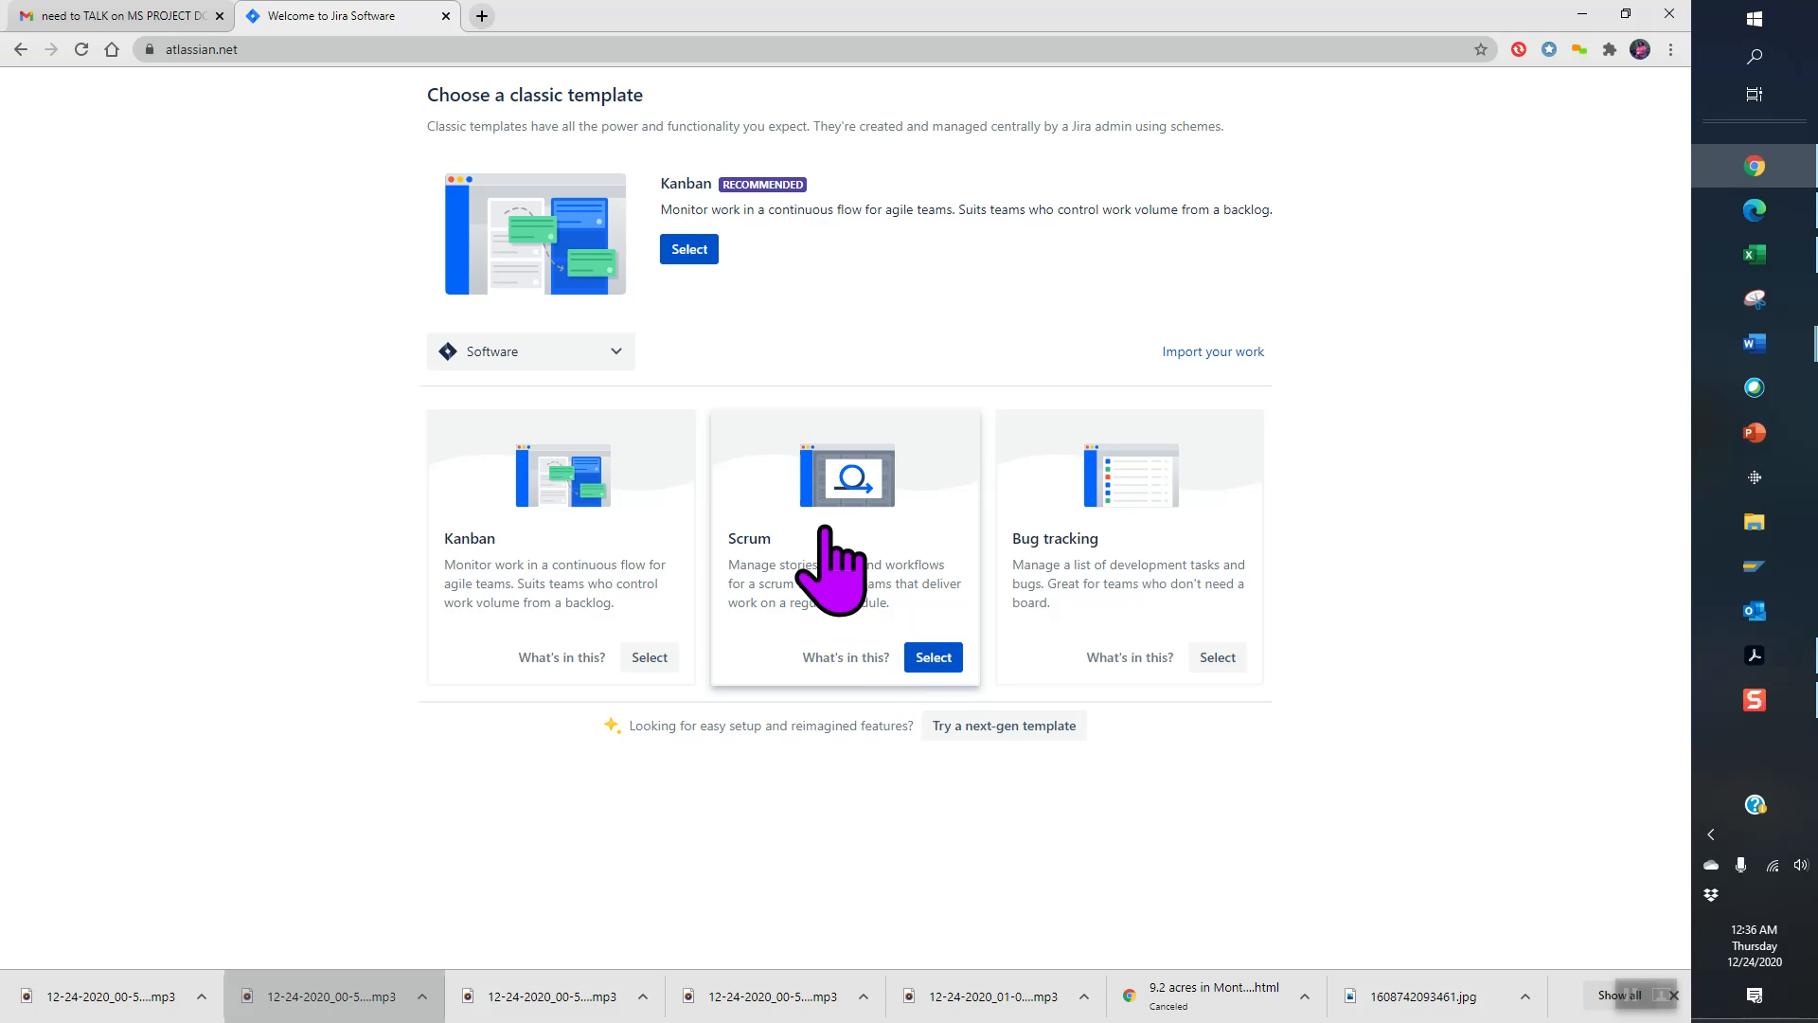
- Select the recommended Kanban classic template
left_click(695, 255)
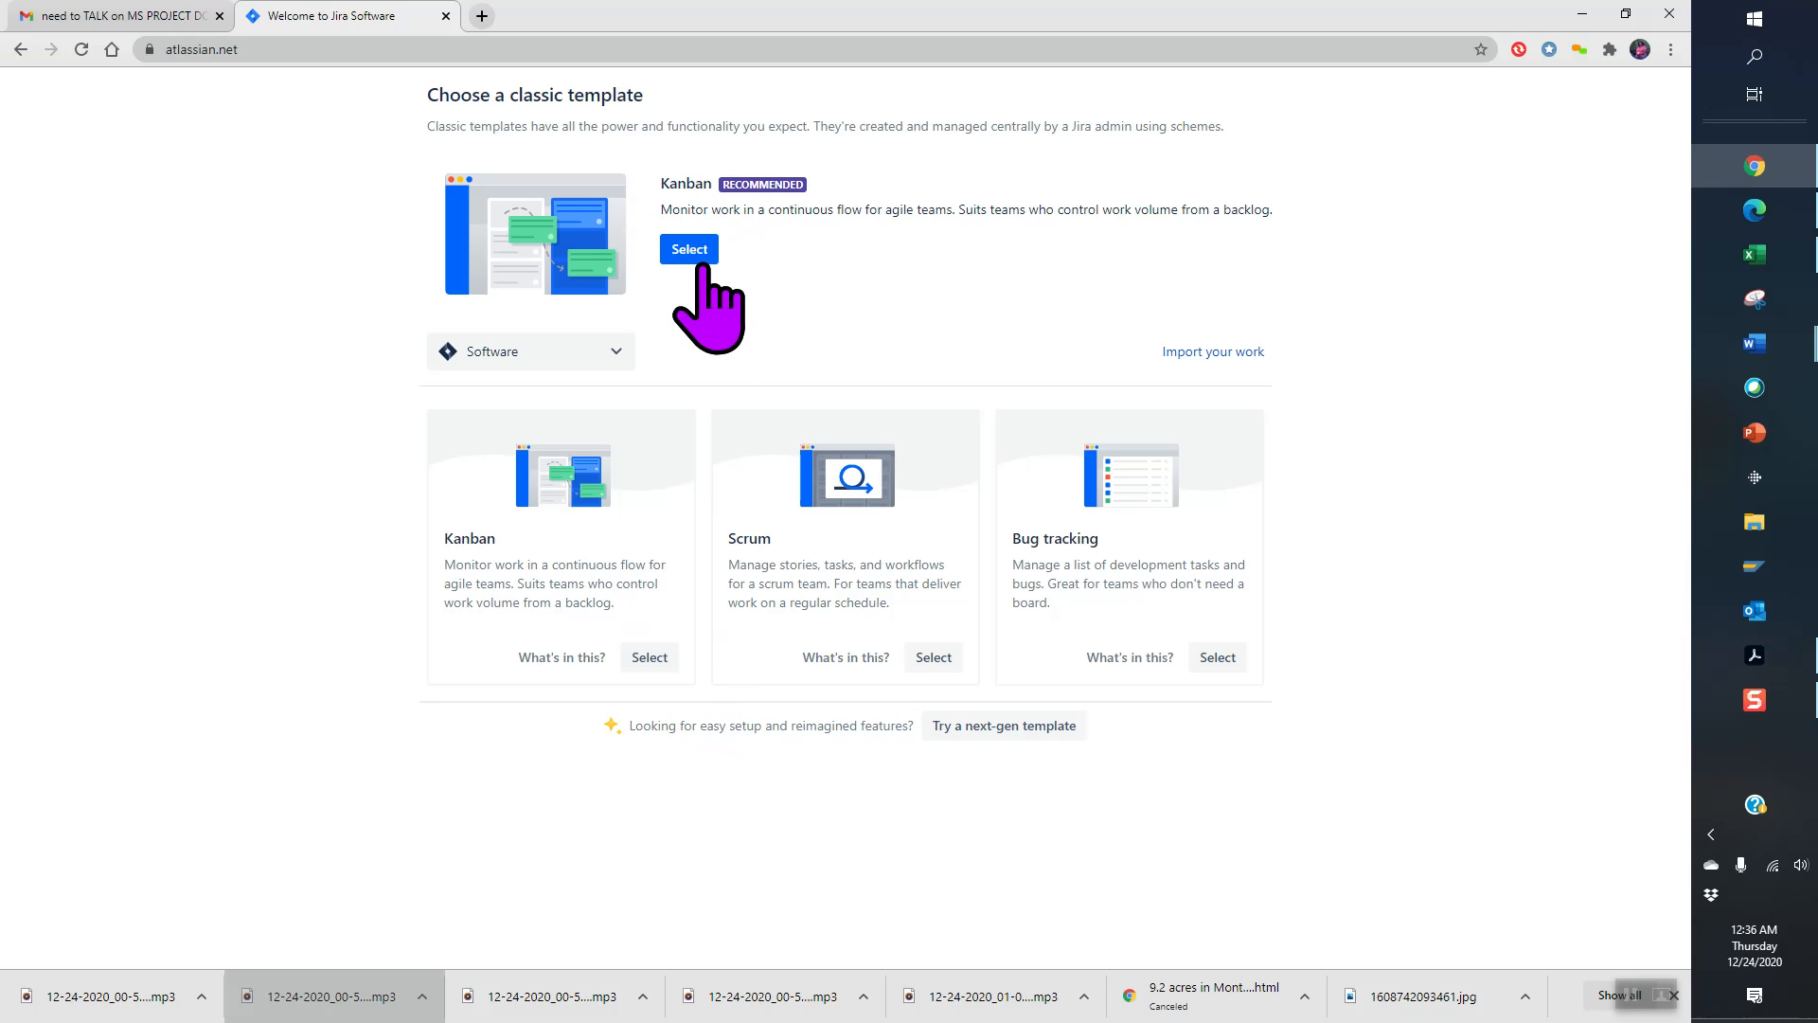
left_click(697, 253)
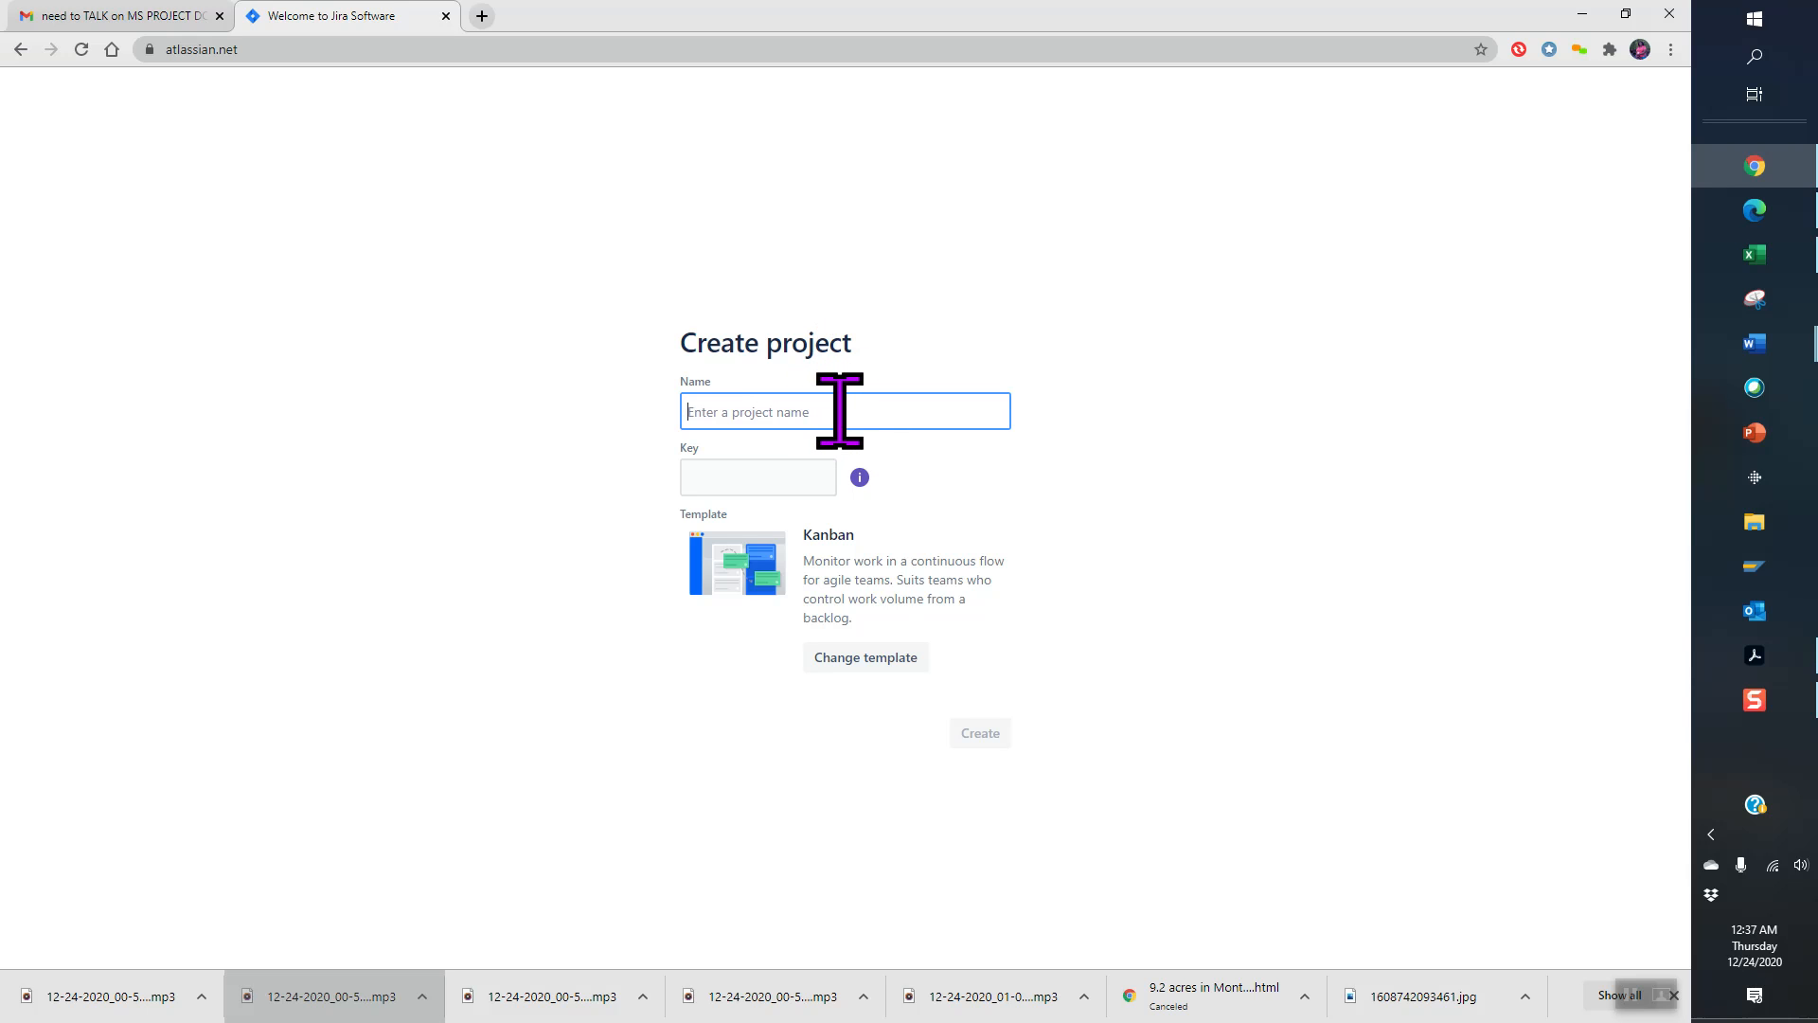
- Name the Kanban project 'New Team Features' with key NTF and create it
type("Me")
key("BackSpace")
key("BackSpace")
key("BackSpace")
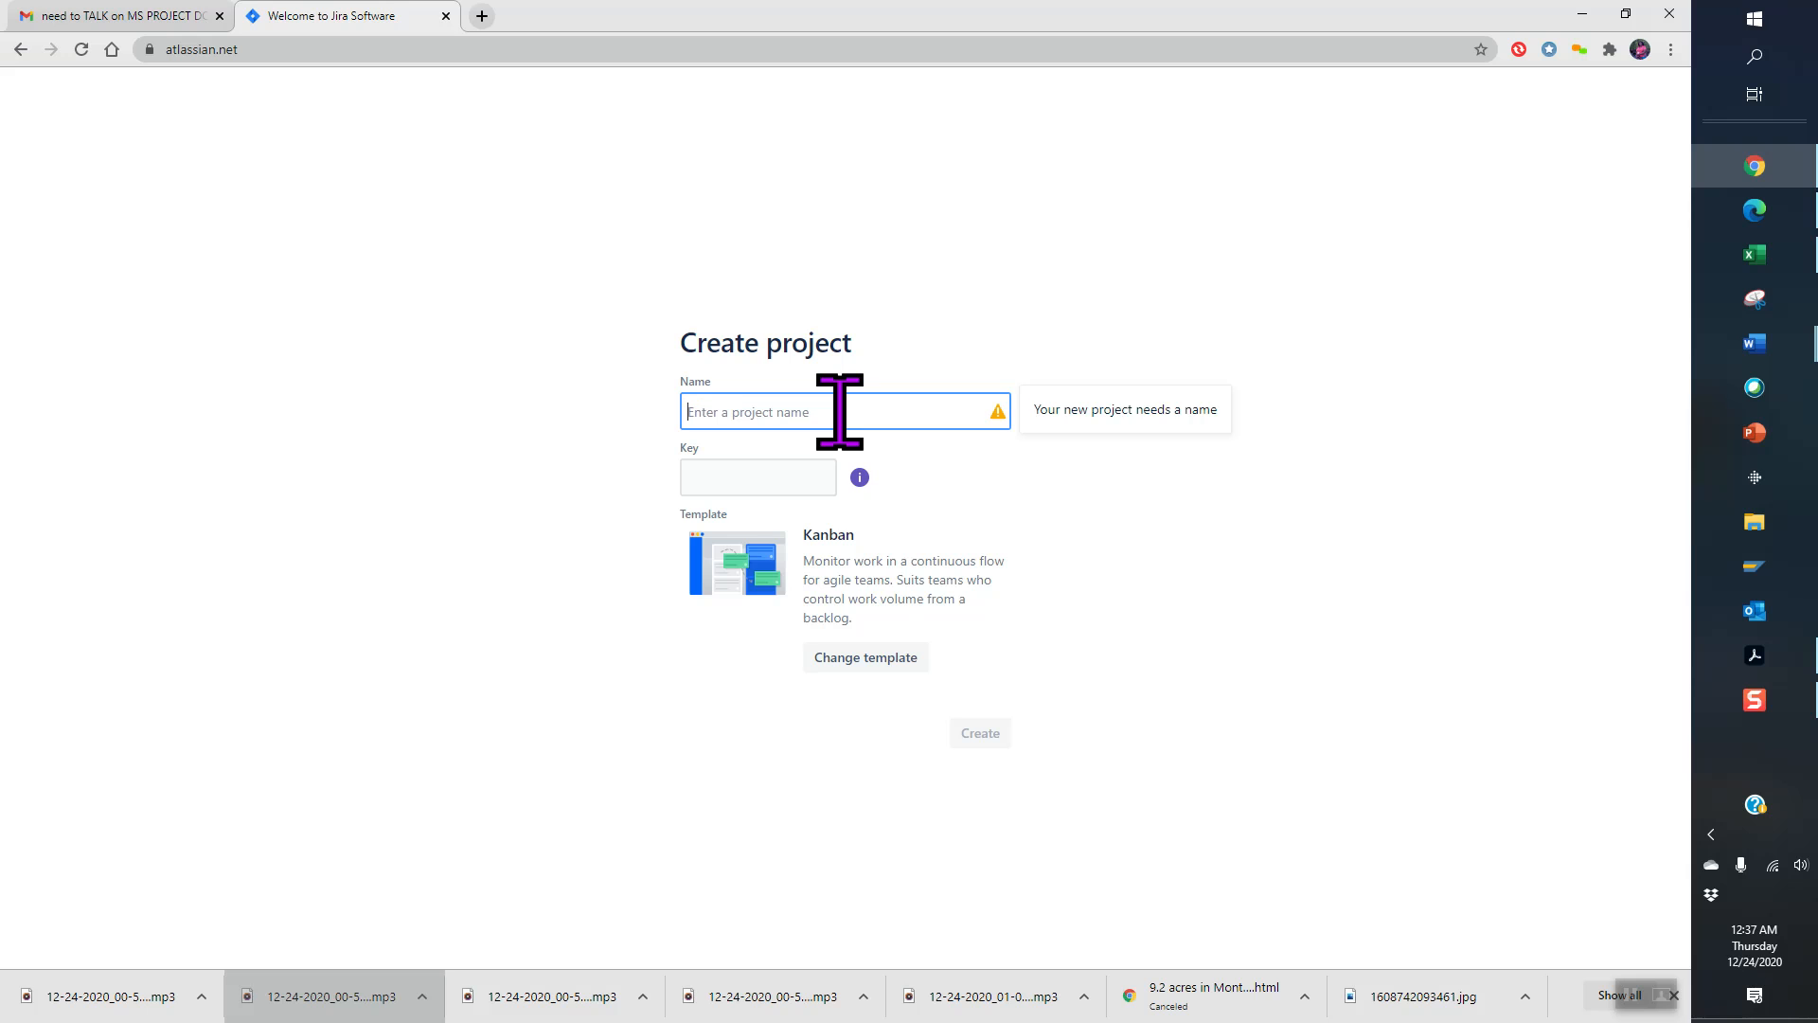
type("New Team Features")
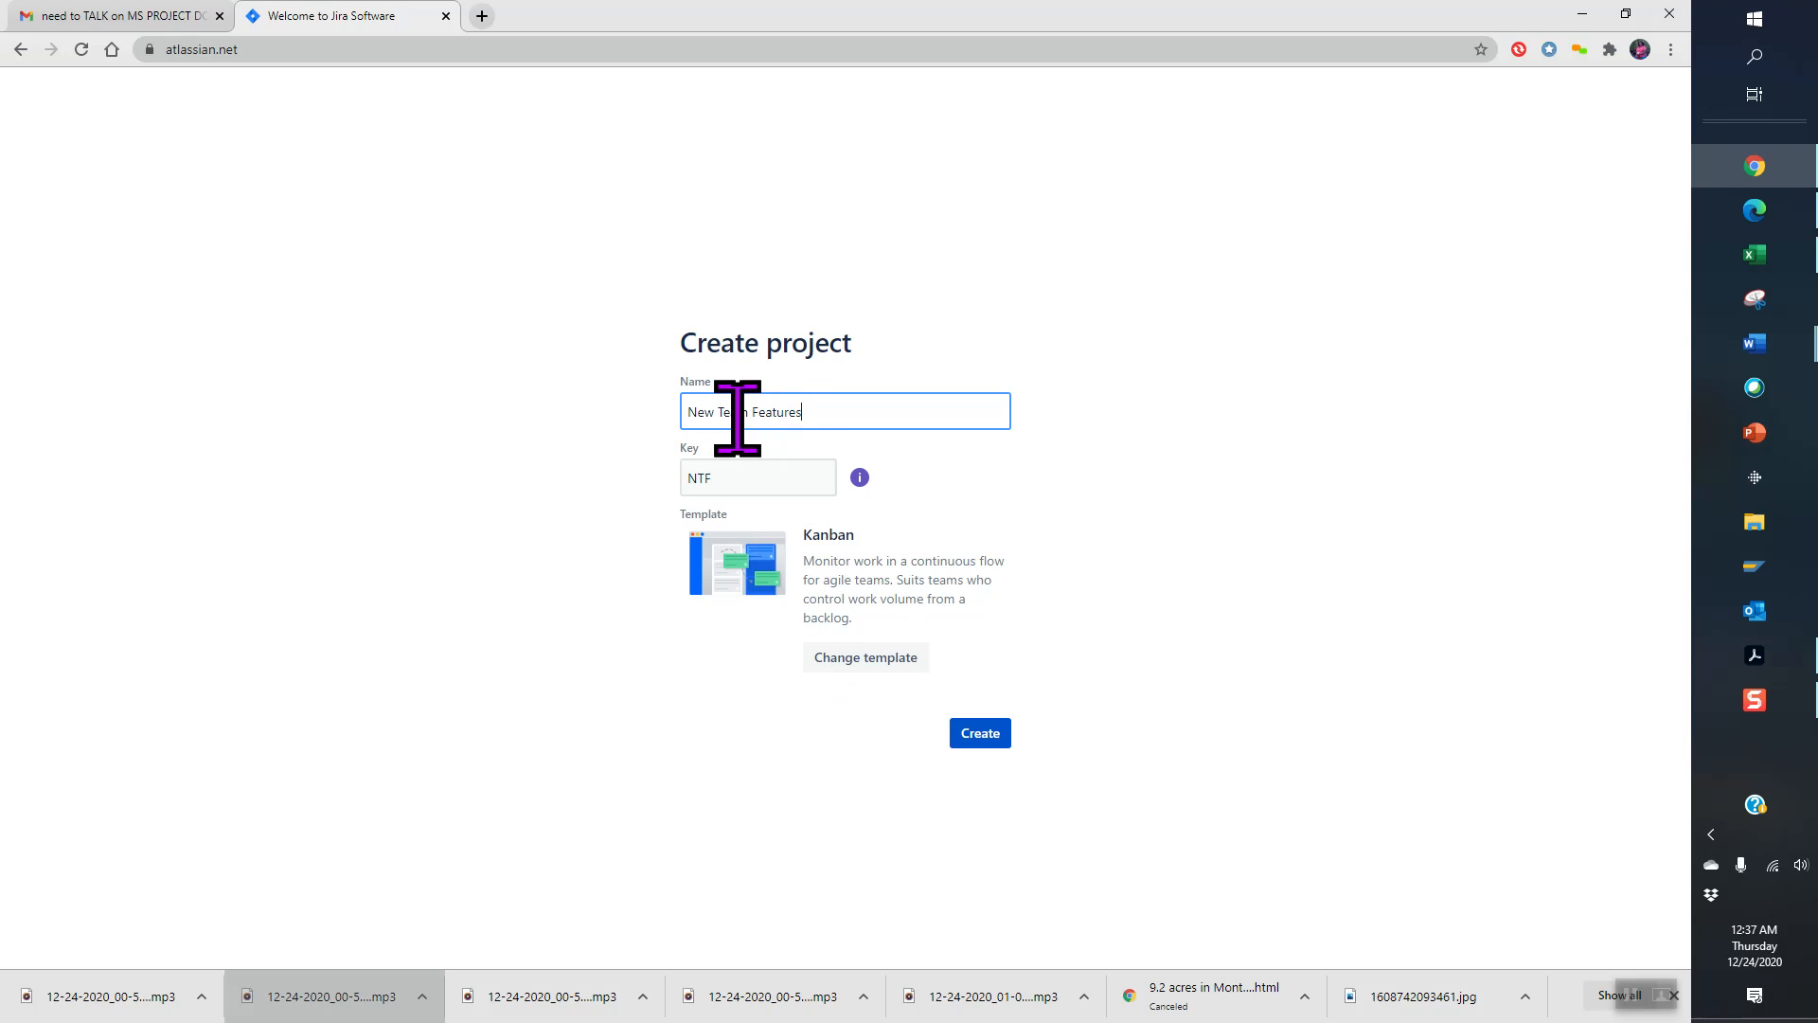
left_click(975, 739)
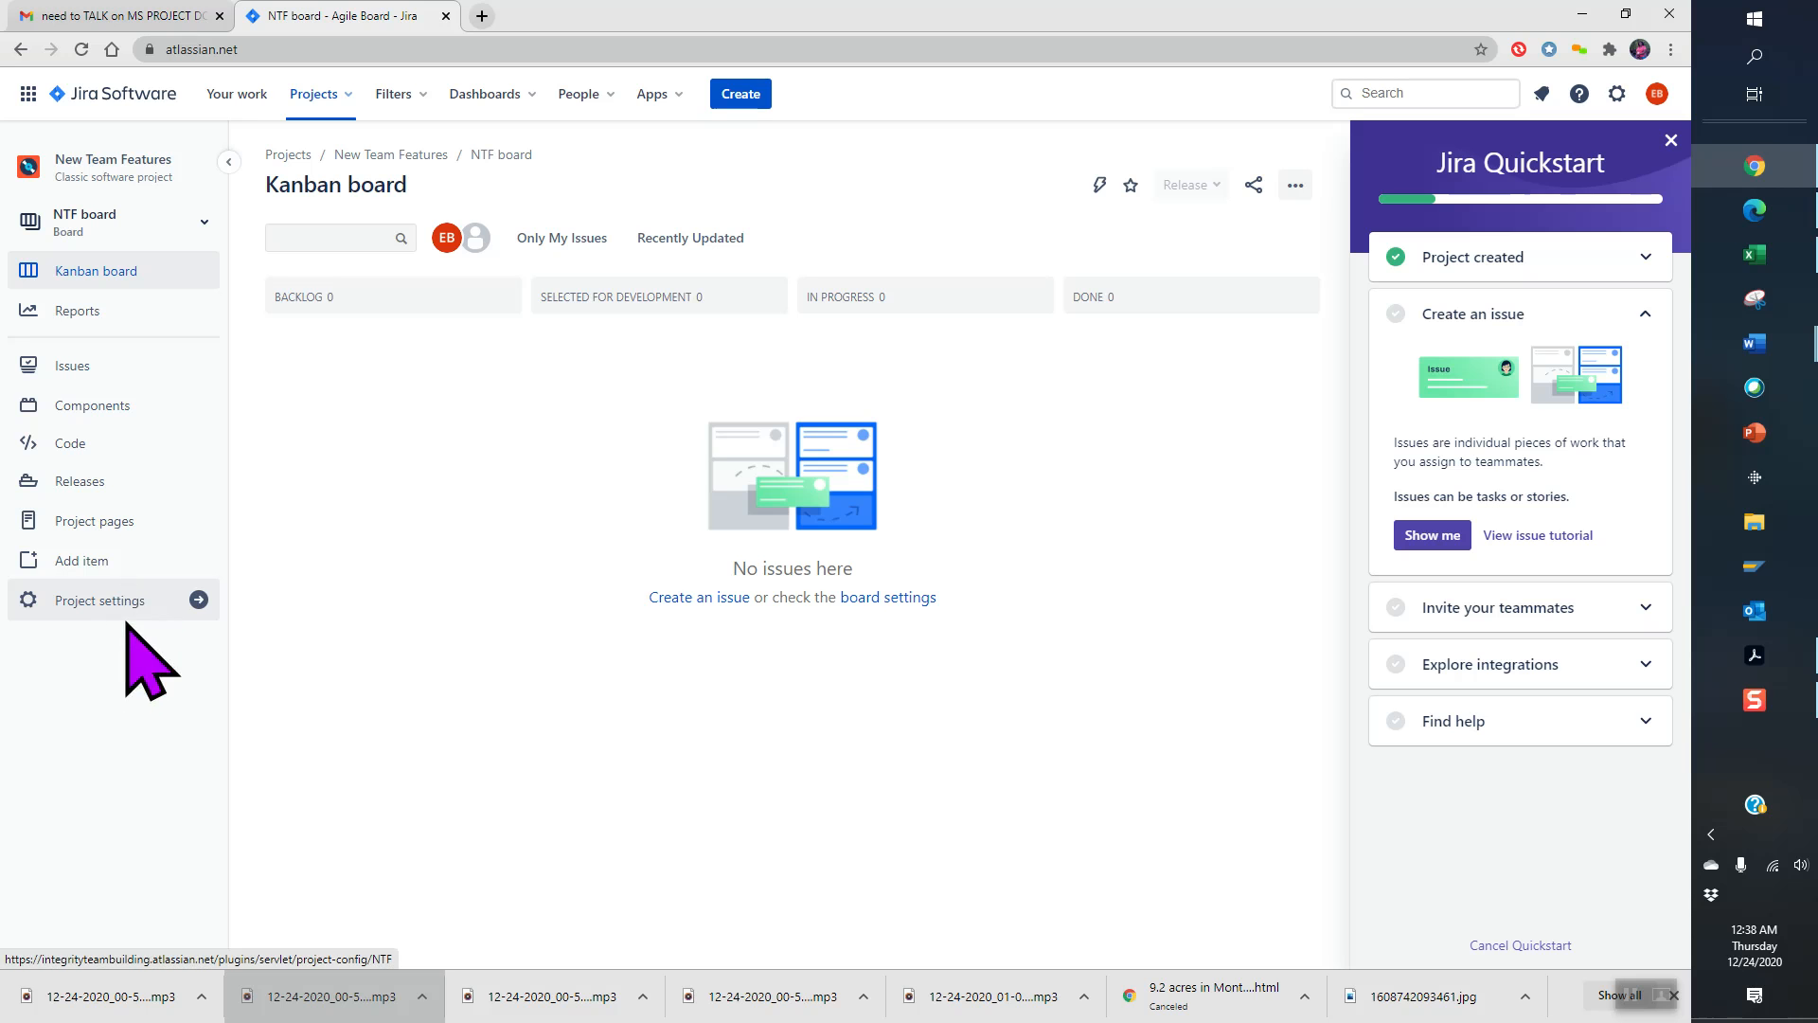
- Open the Add shortcut dialog from the NTF board's project sidebar
left_click(94, 558)
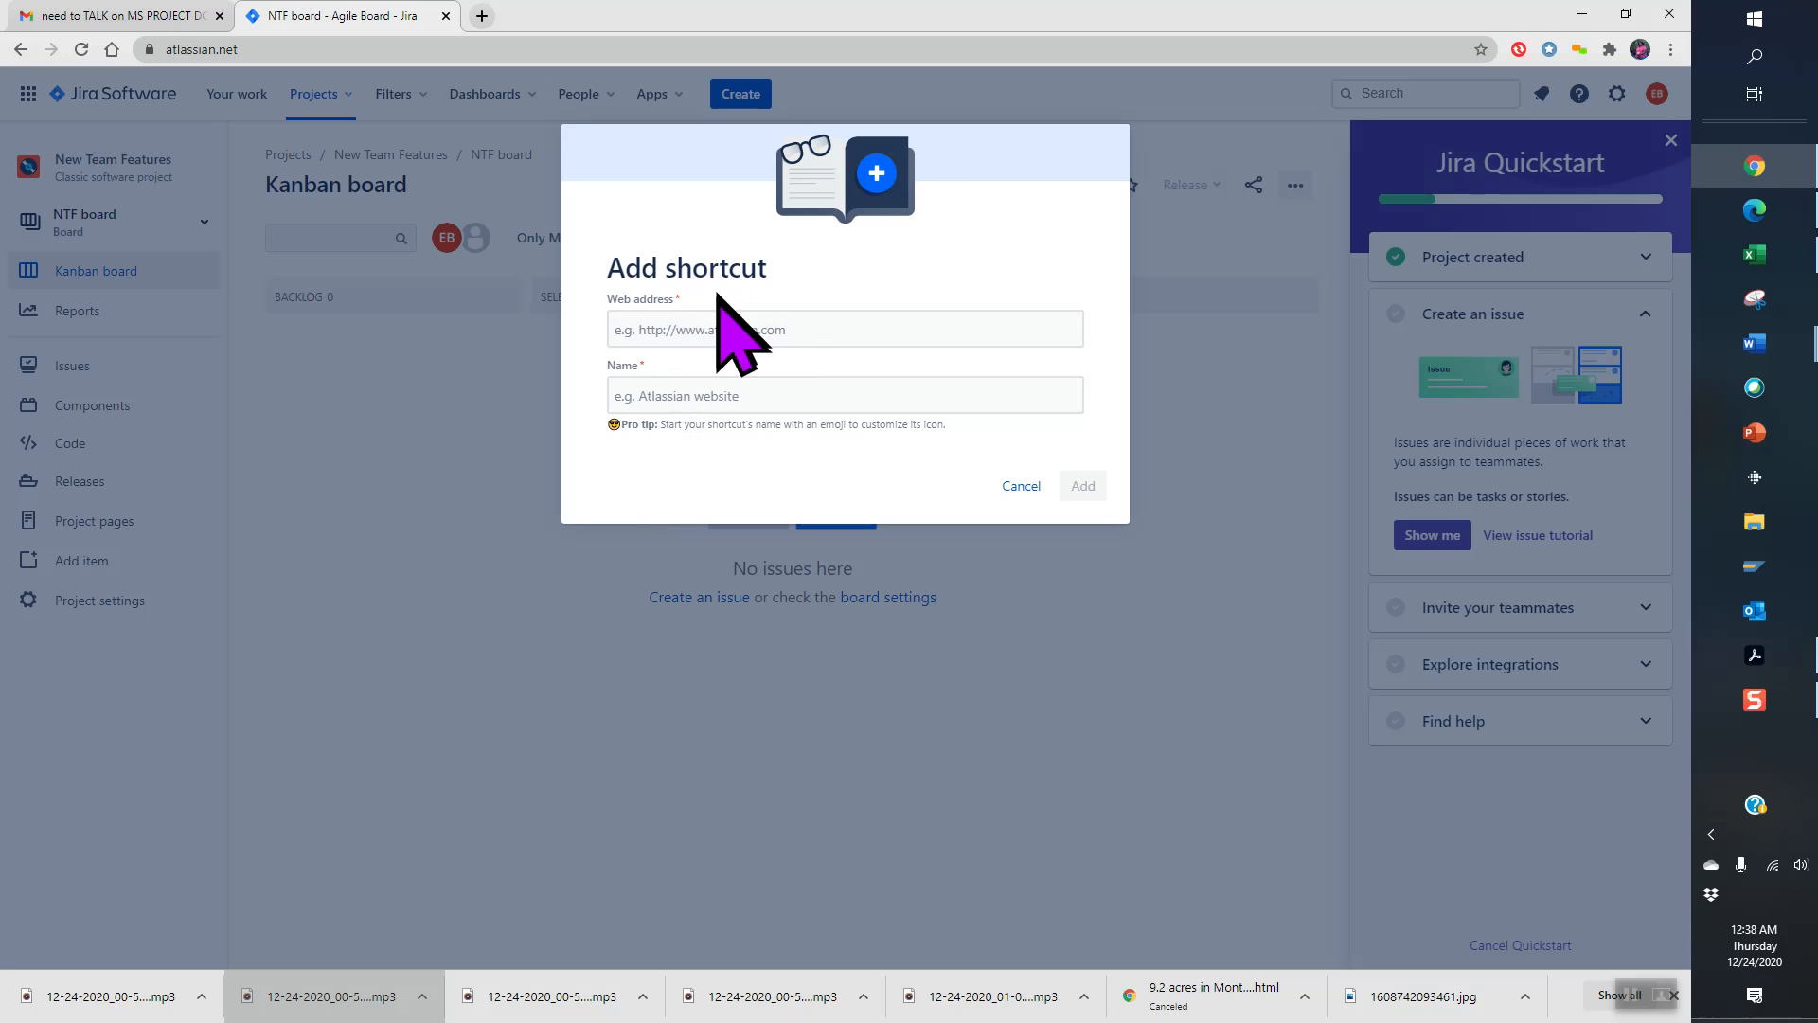
left_click(832, 338)
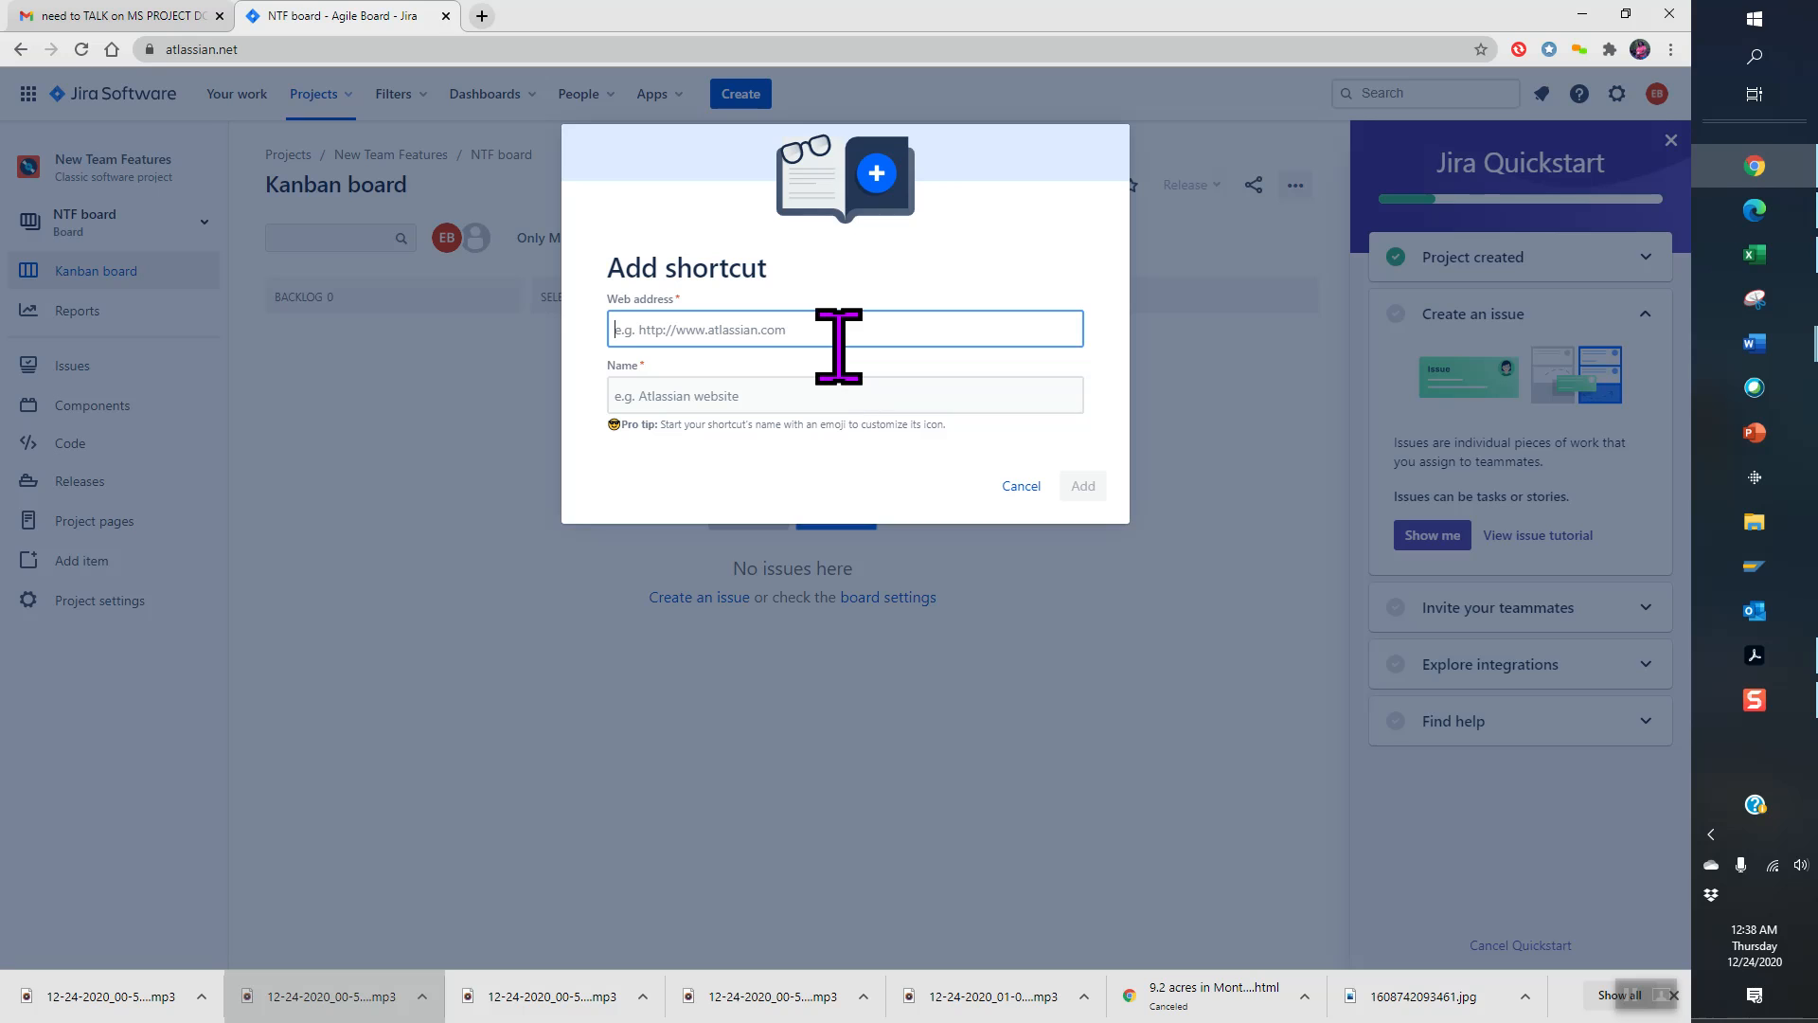
type("www.teamglue.org")
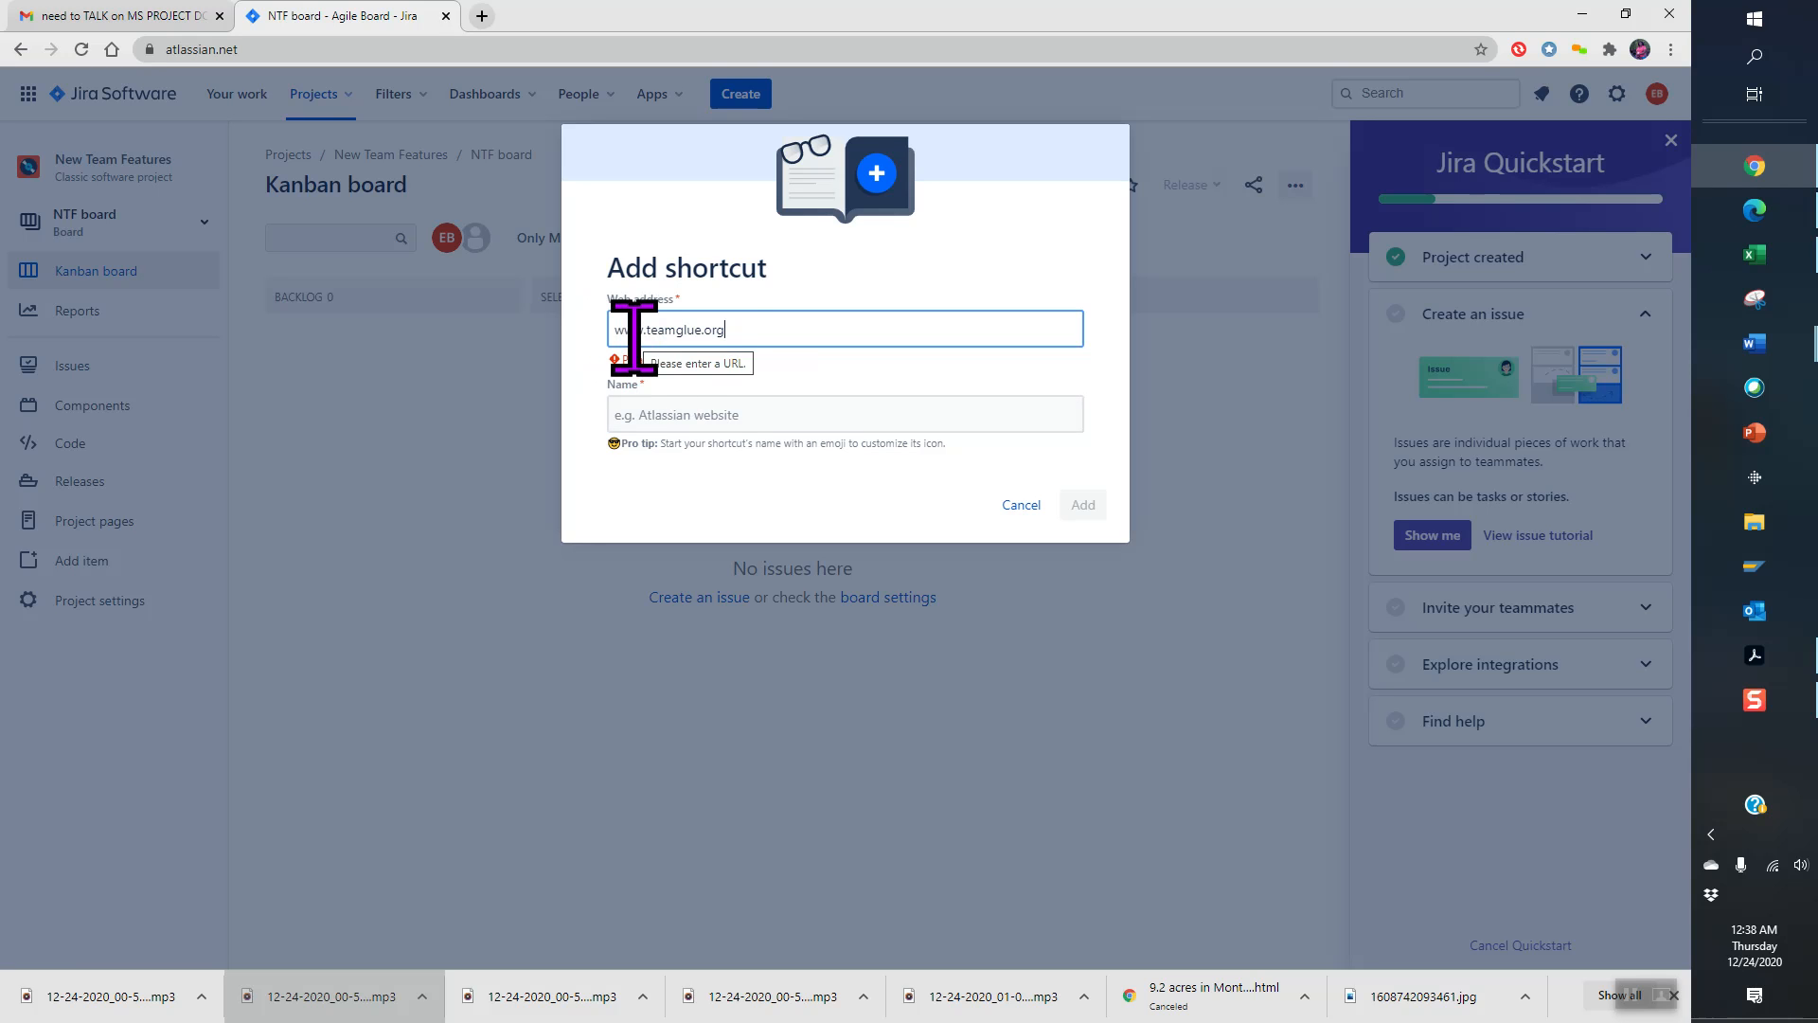
left_click(482, 16)
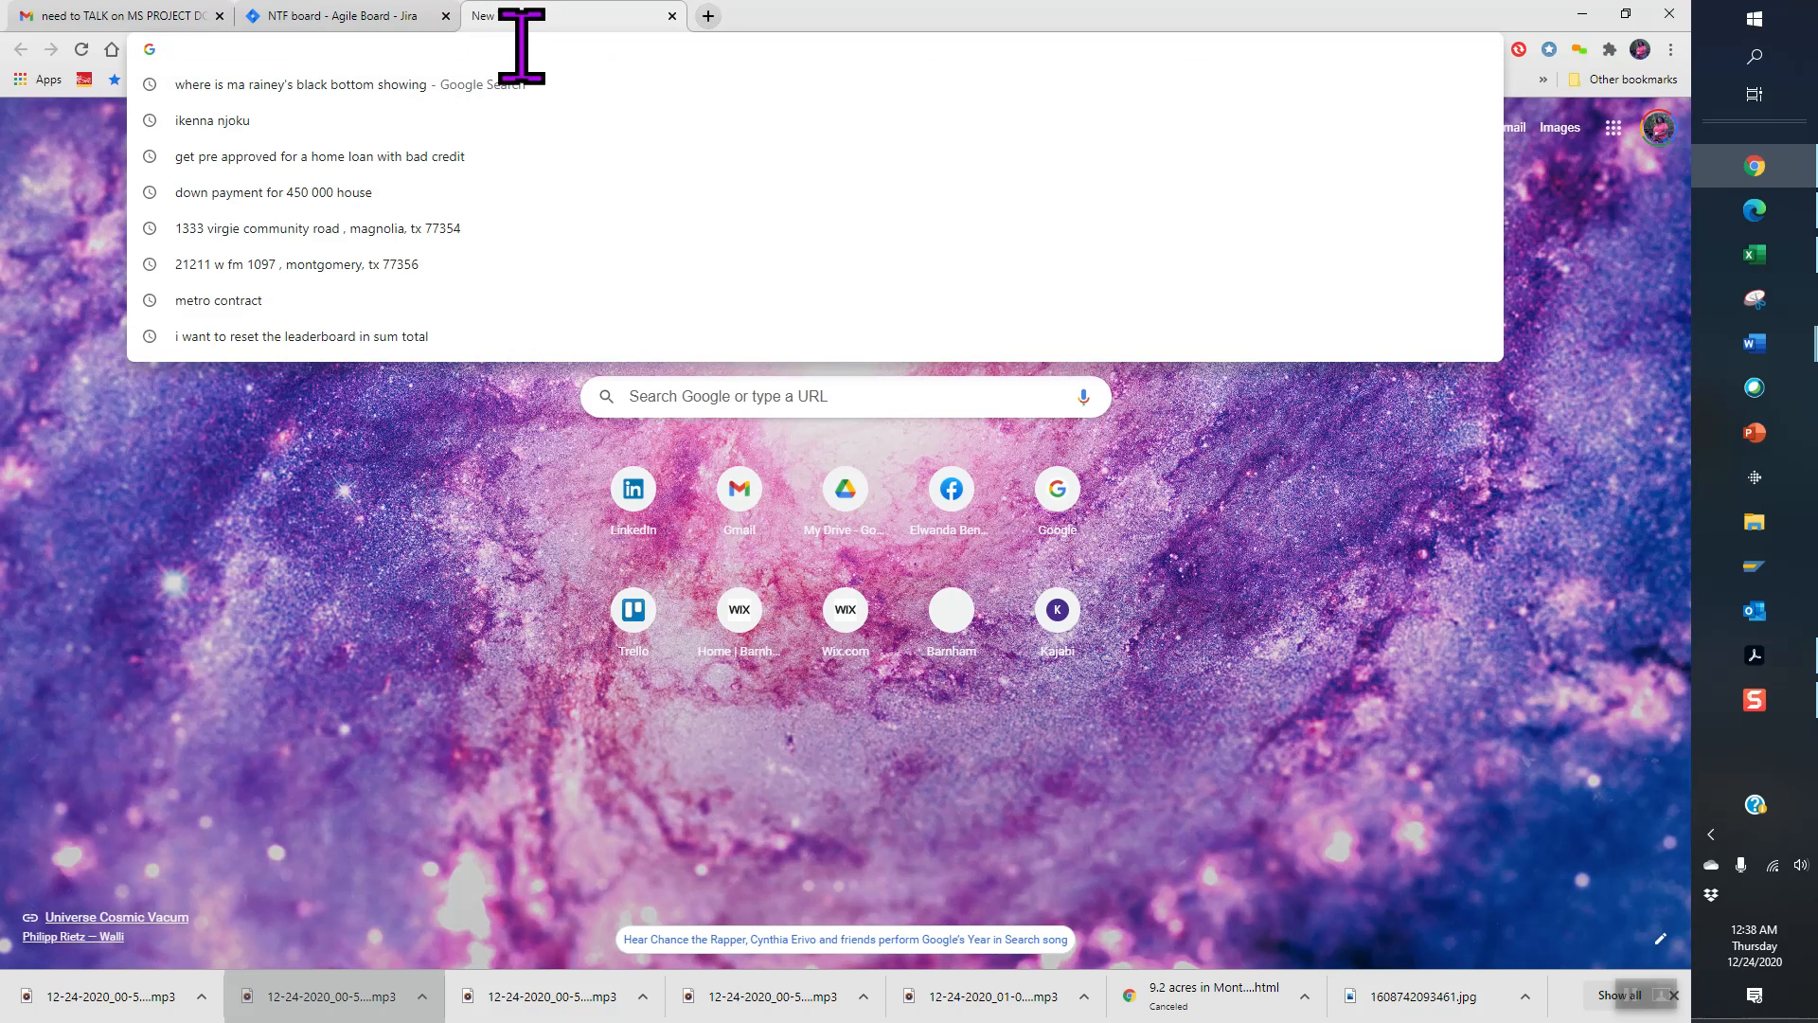
- Load teamglue.org in the new tab, select its full address, and switch back to Jira
type("team")
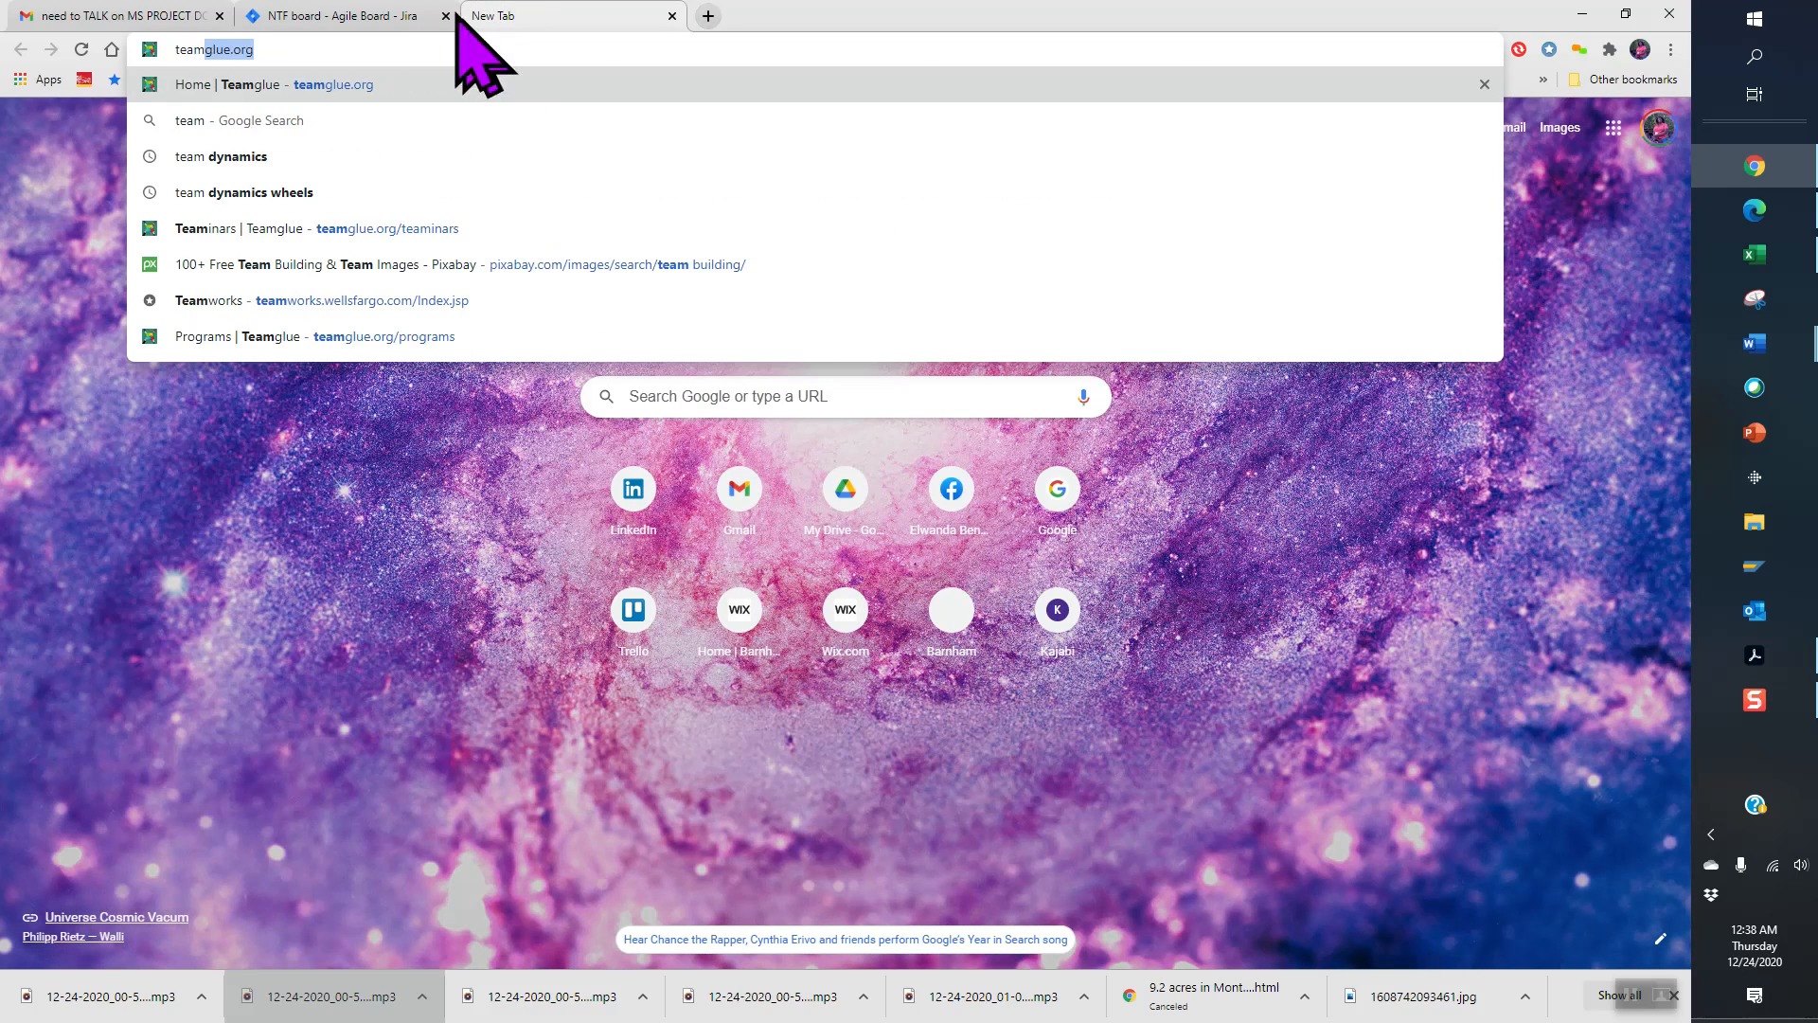
key("Return")
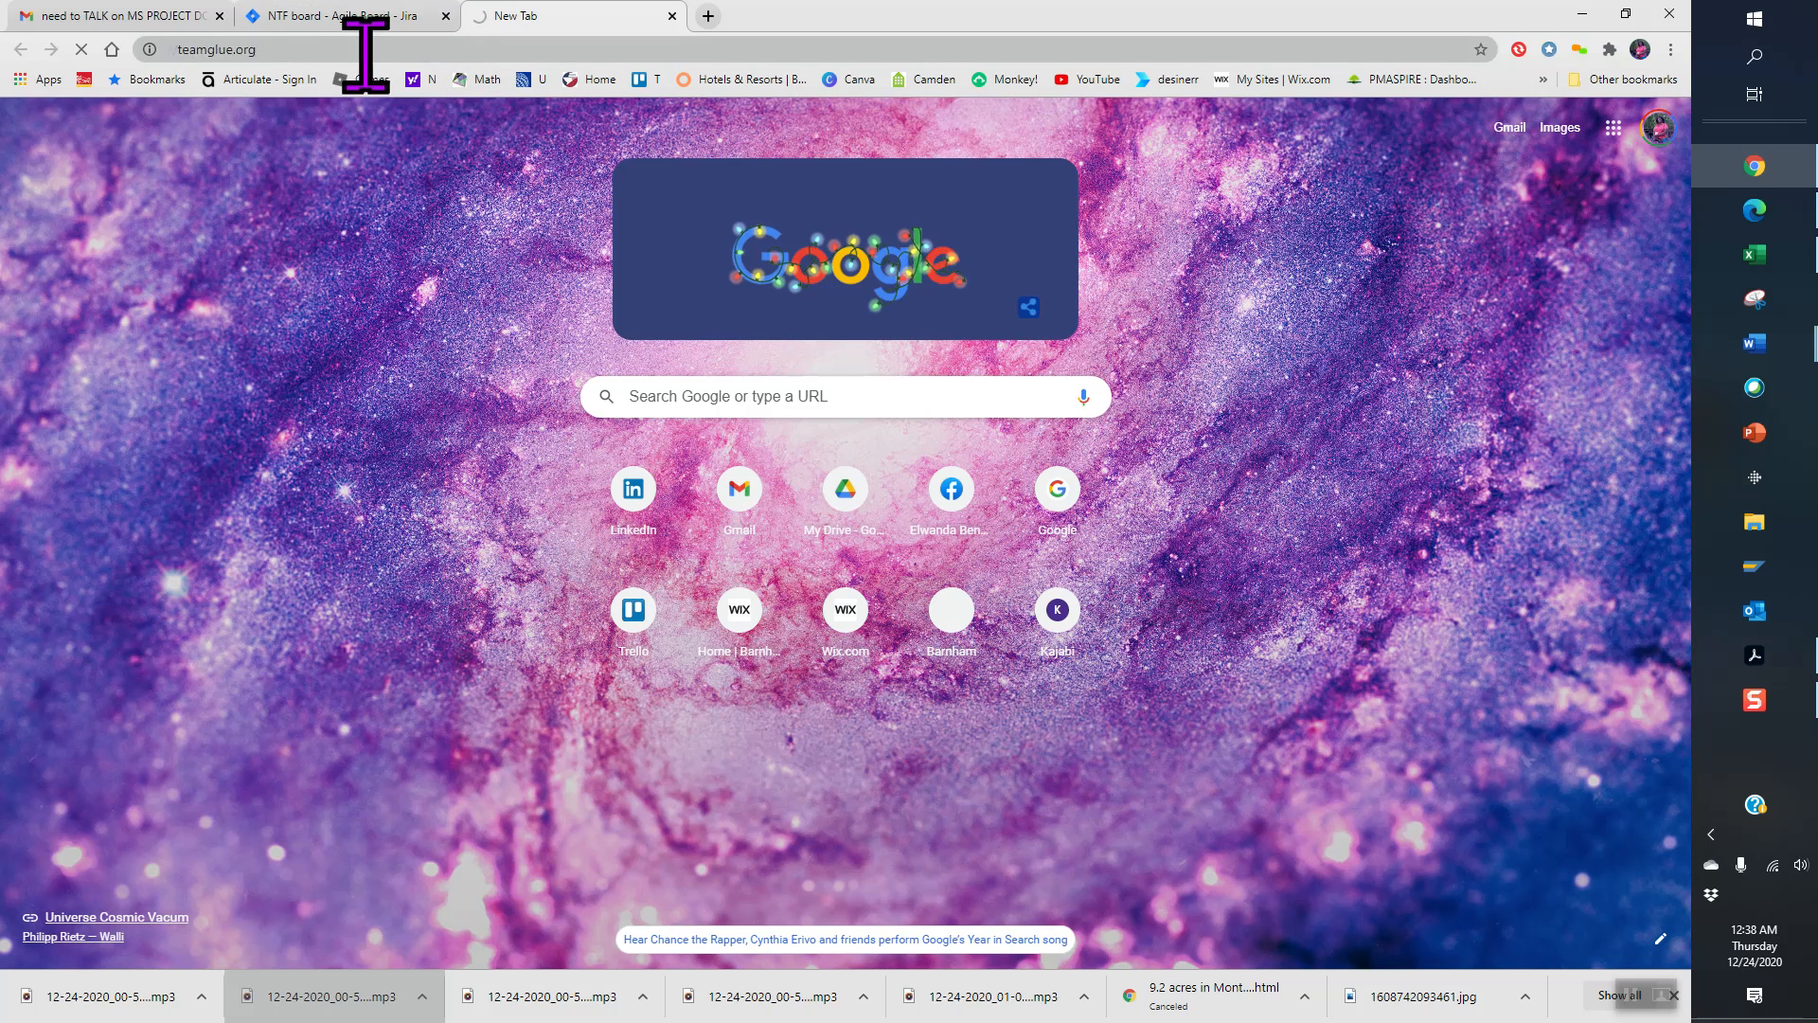
left_click(374, 49)
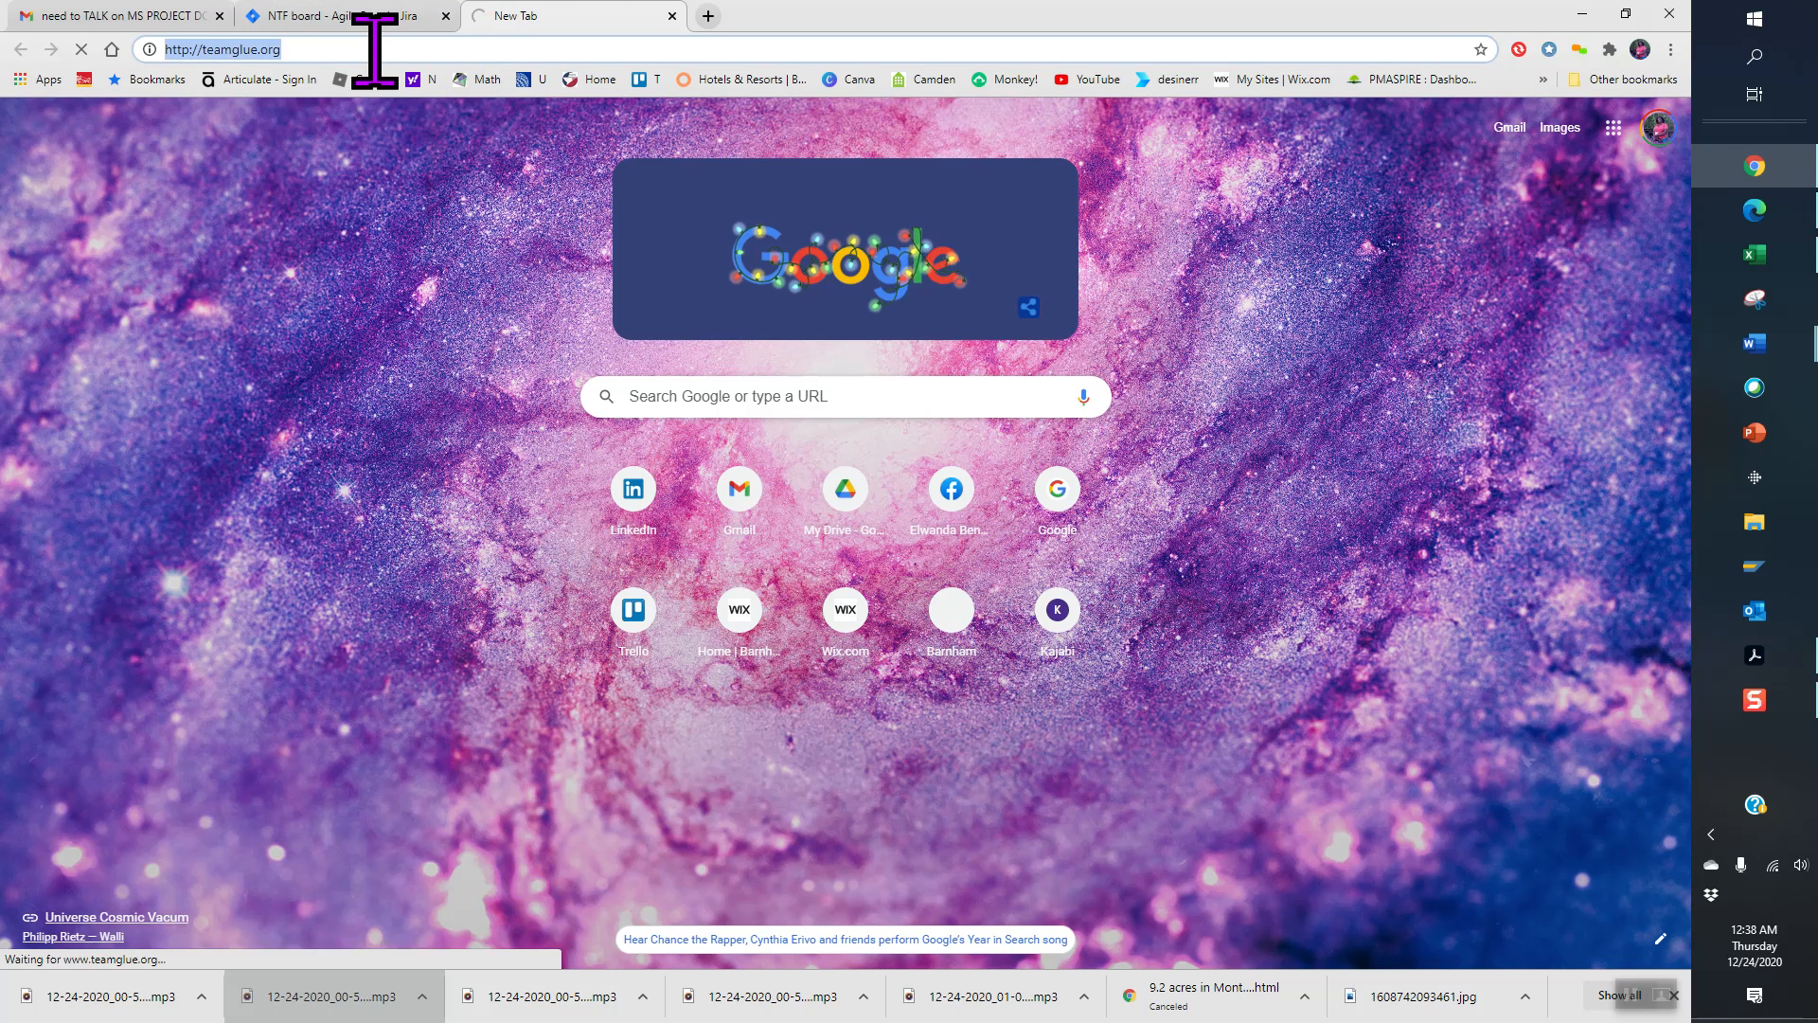
left_click(374, 50)
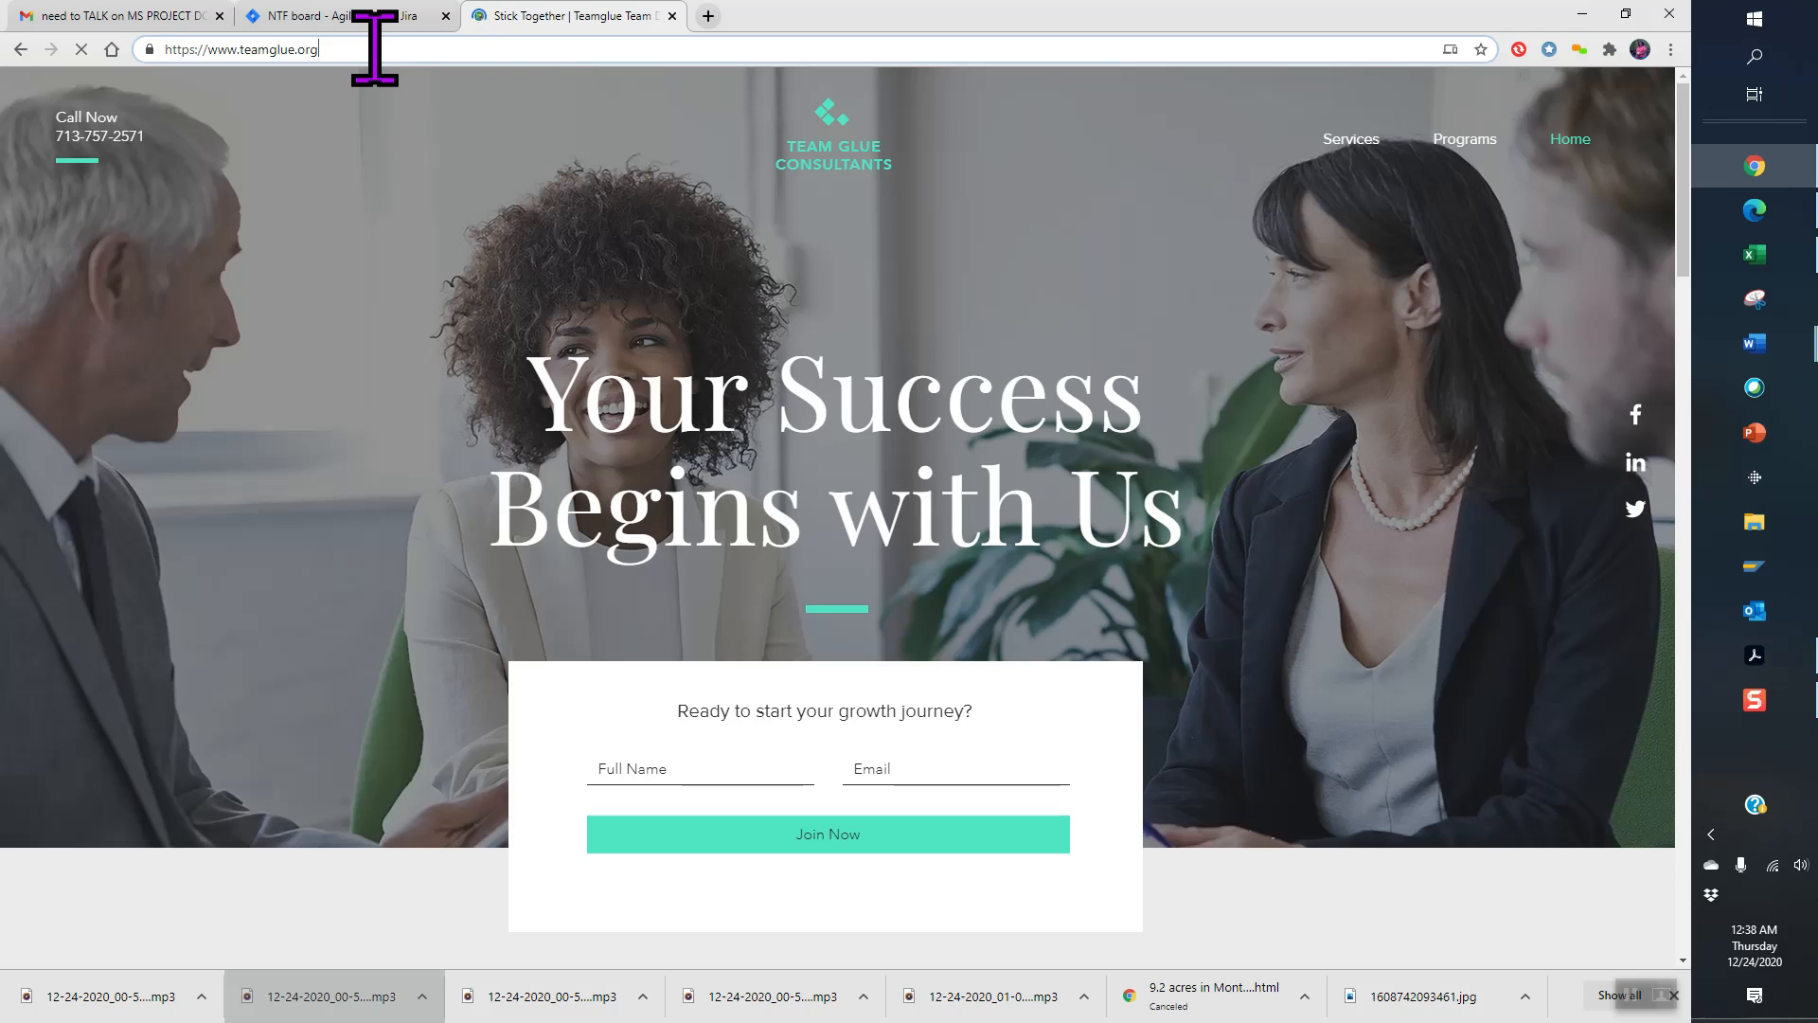
left_click(374, 49)
key("ctrl+c")
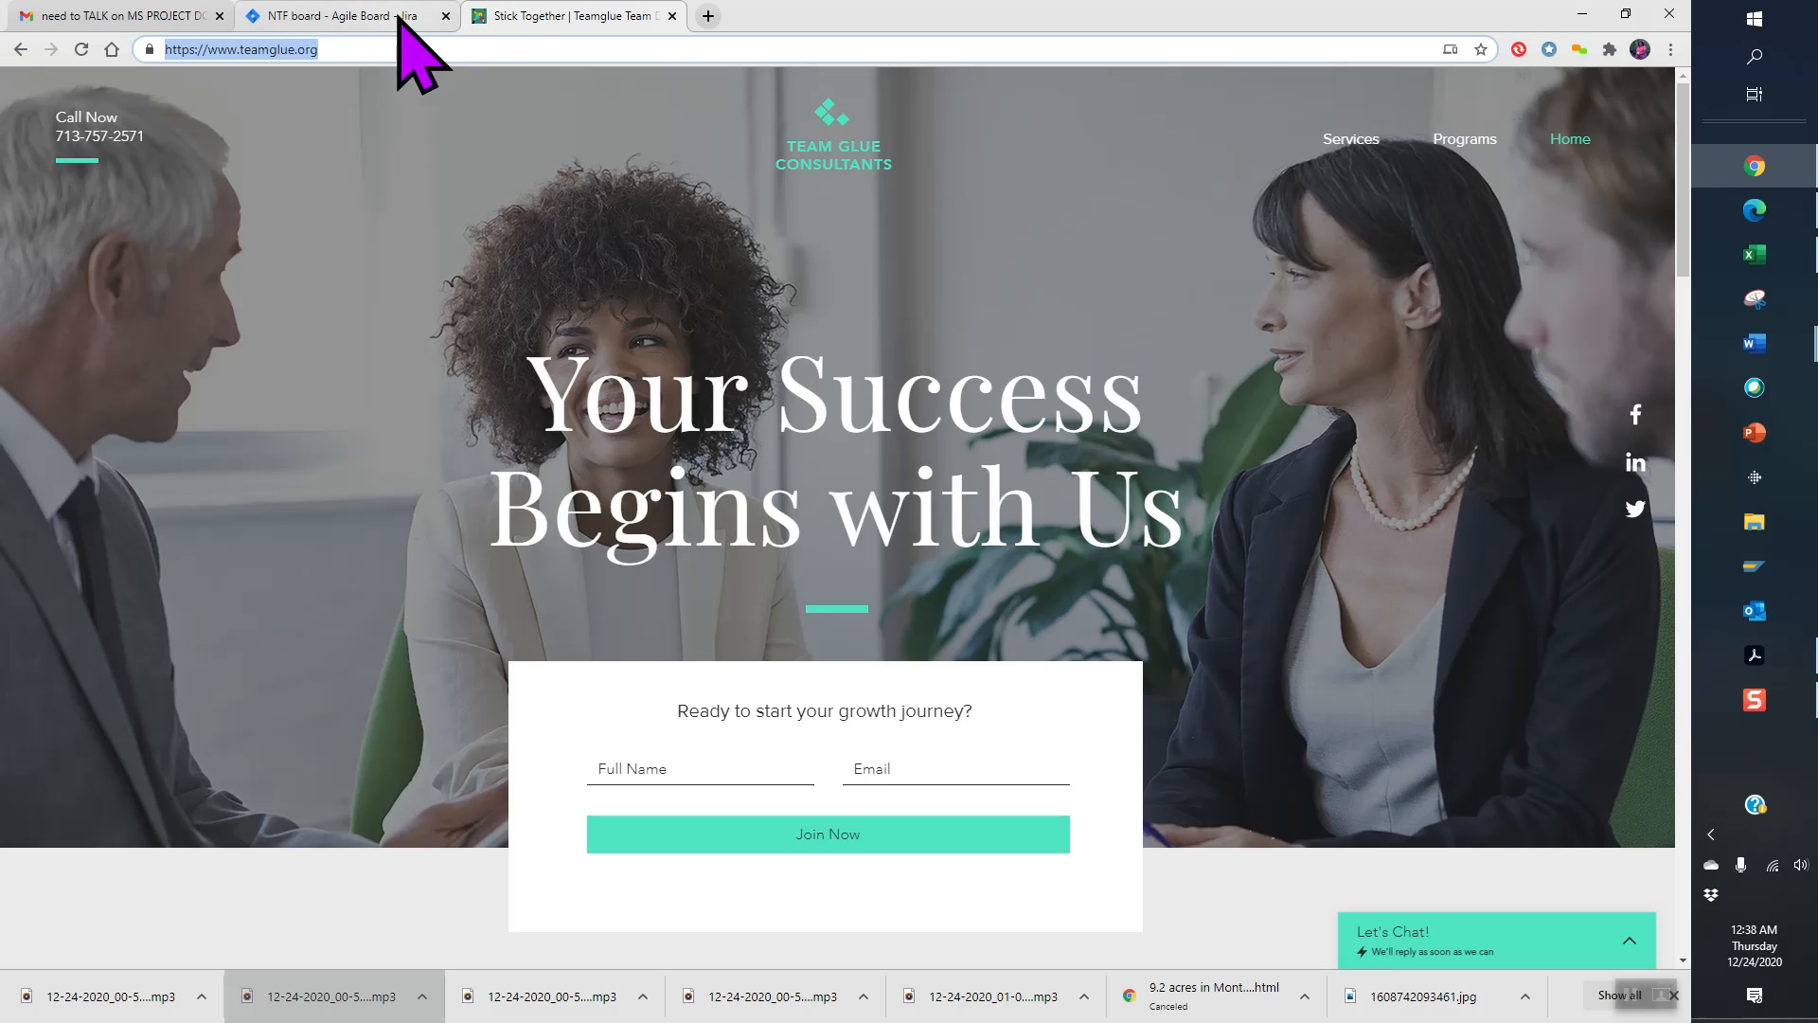
left_click(402, 17)
left_click_drag(743, 330, 594, 334)
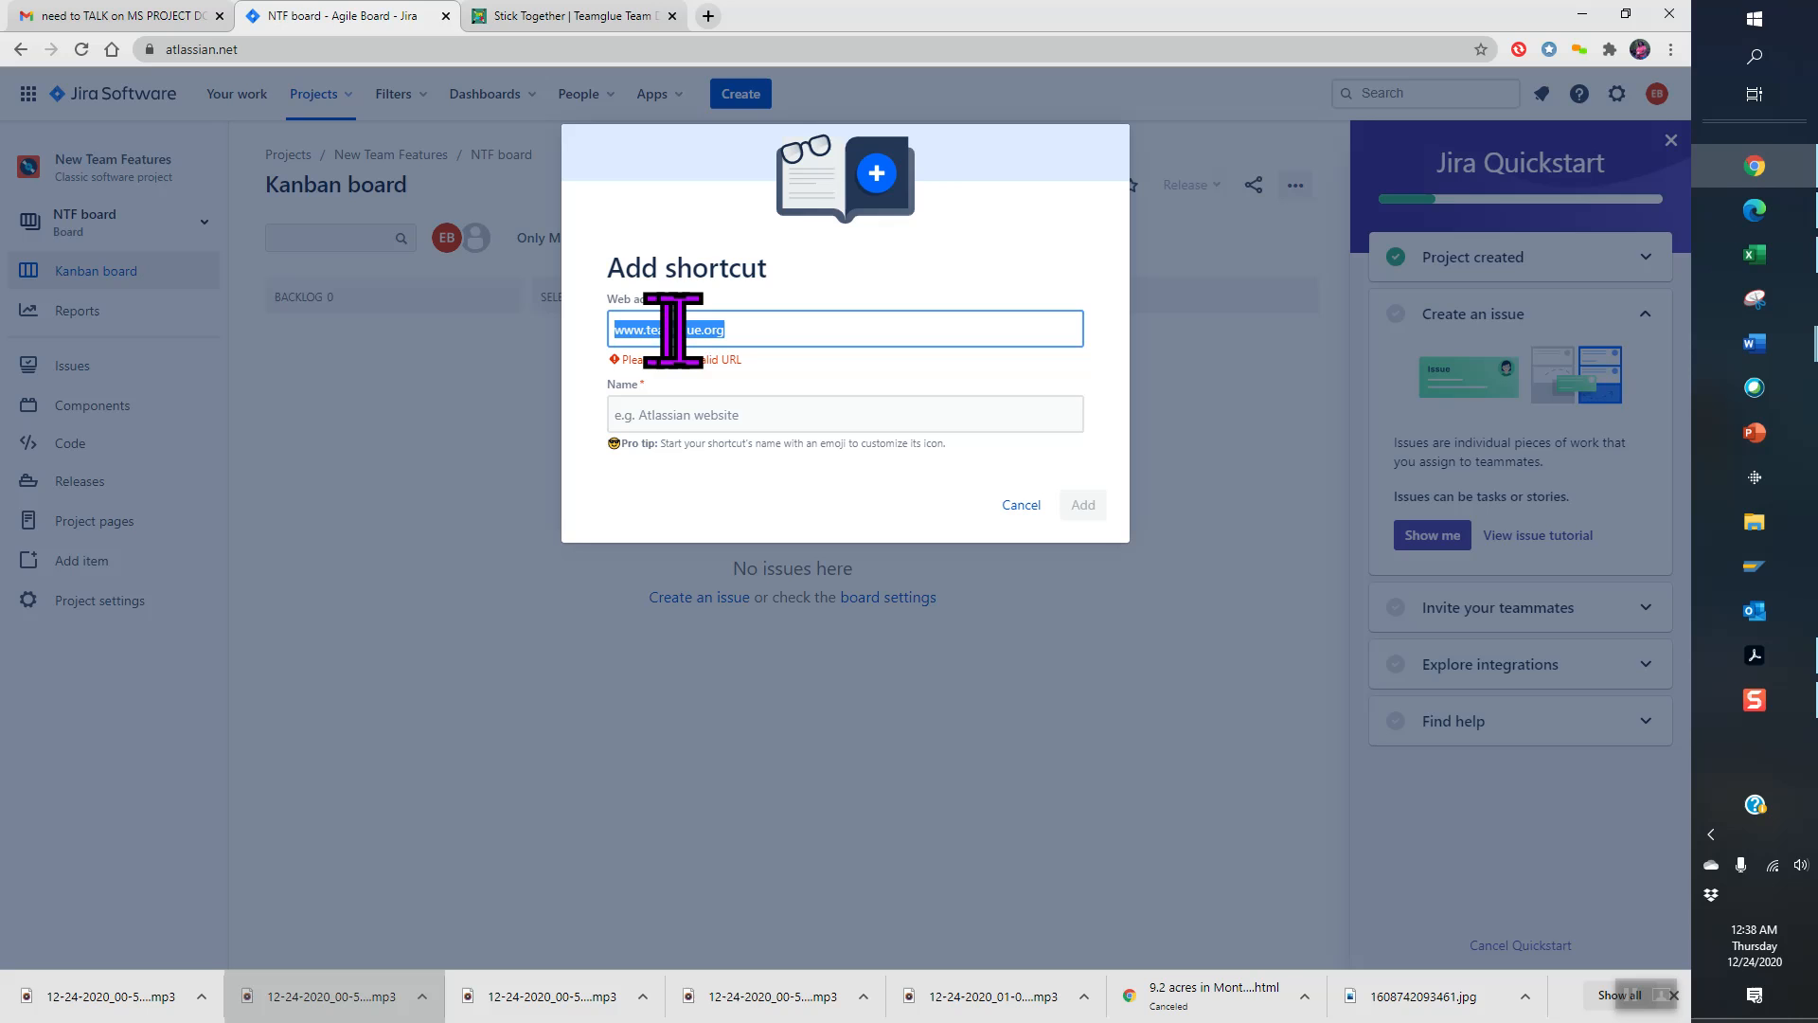
key("ctrl+v")
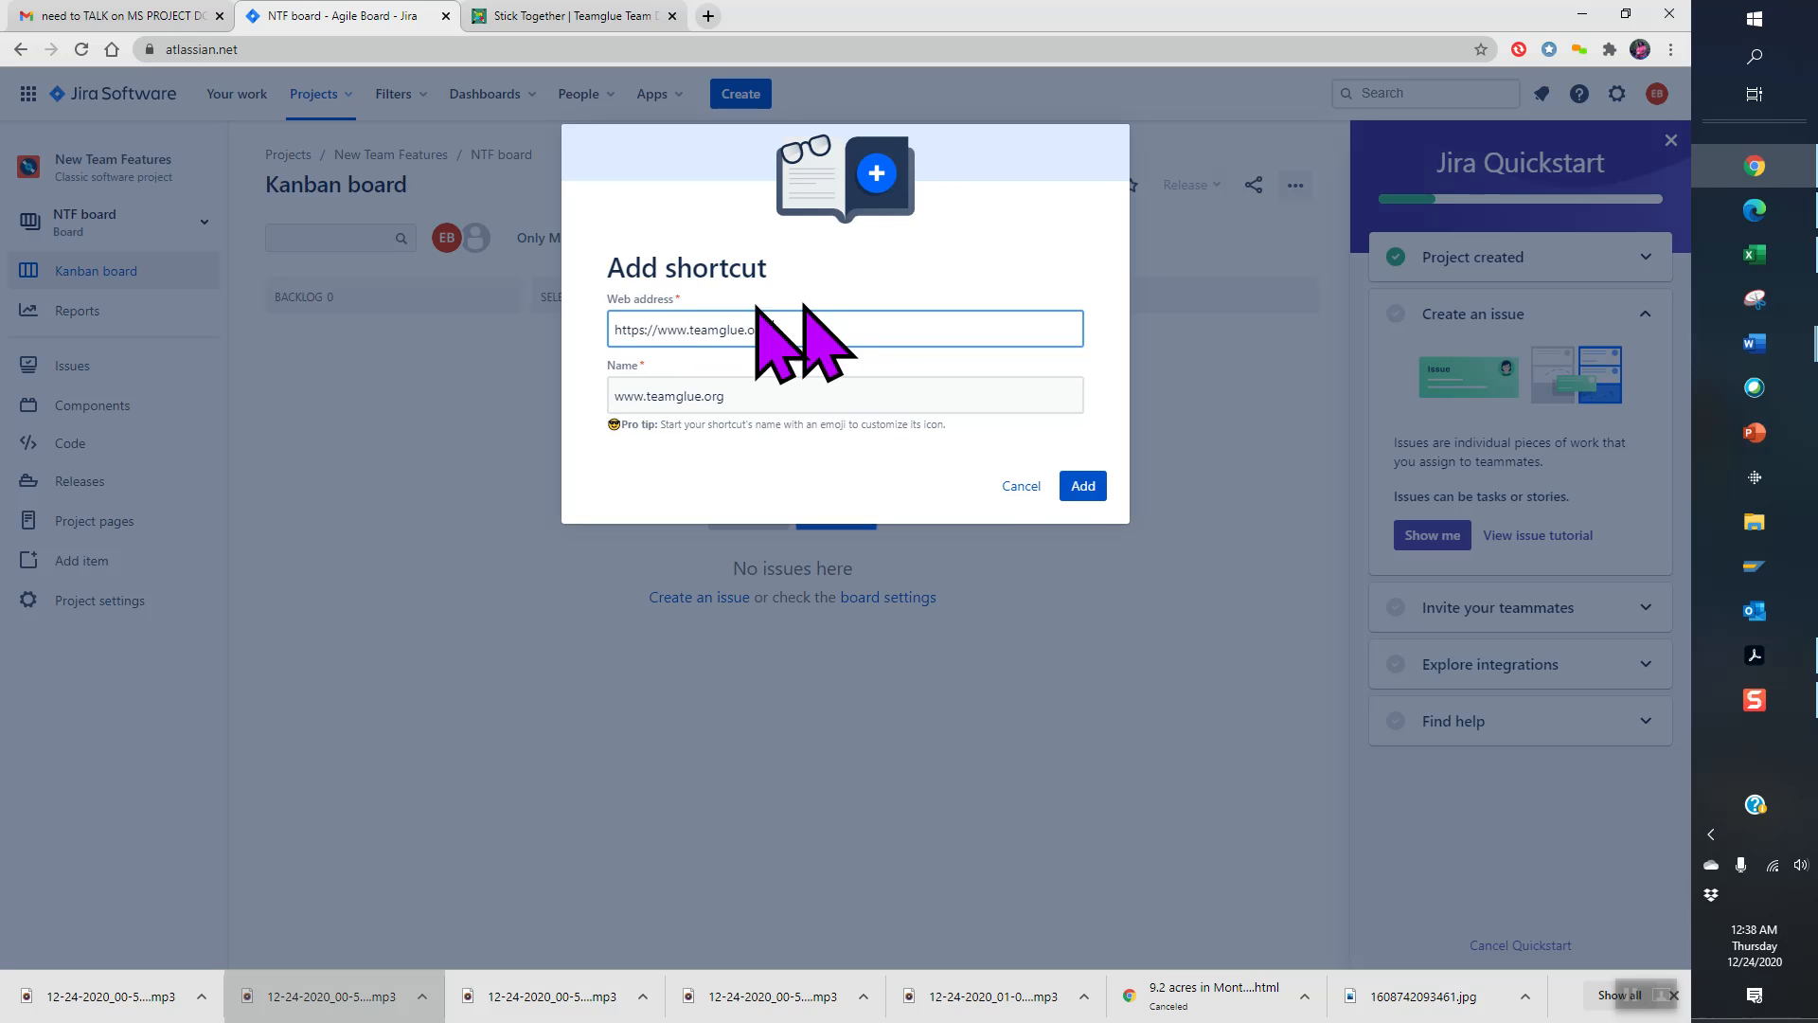
left_click(777, 396)
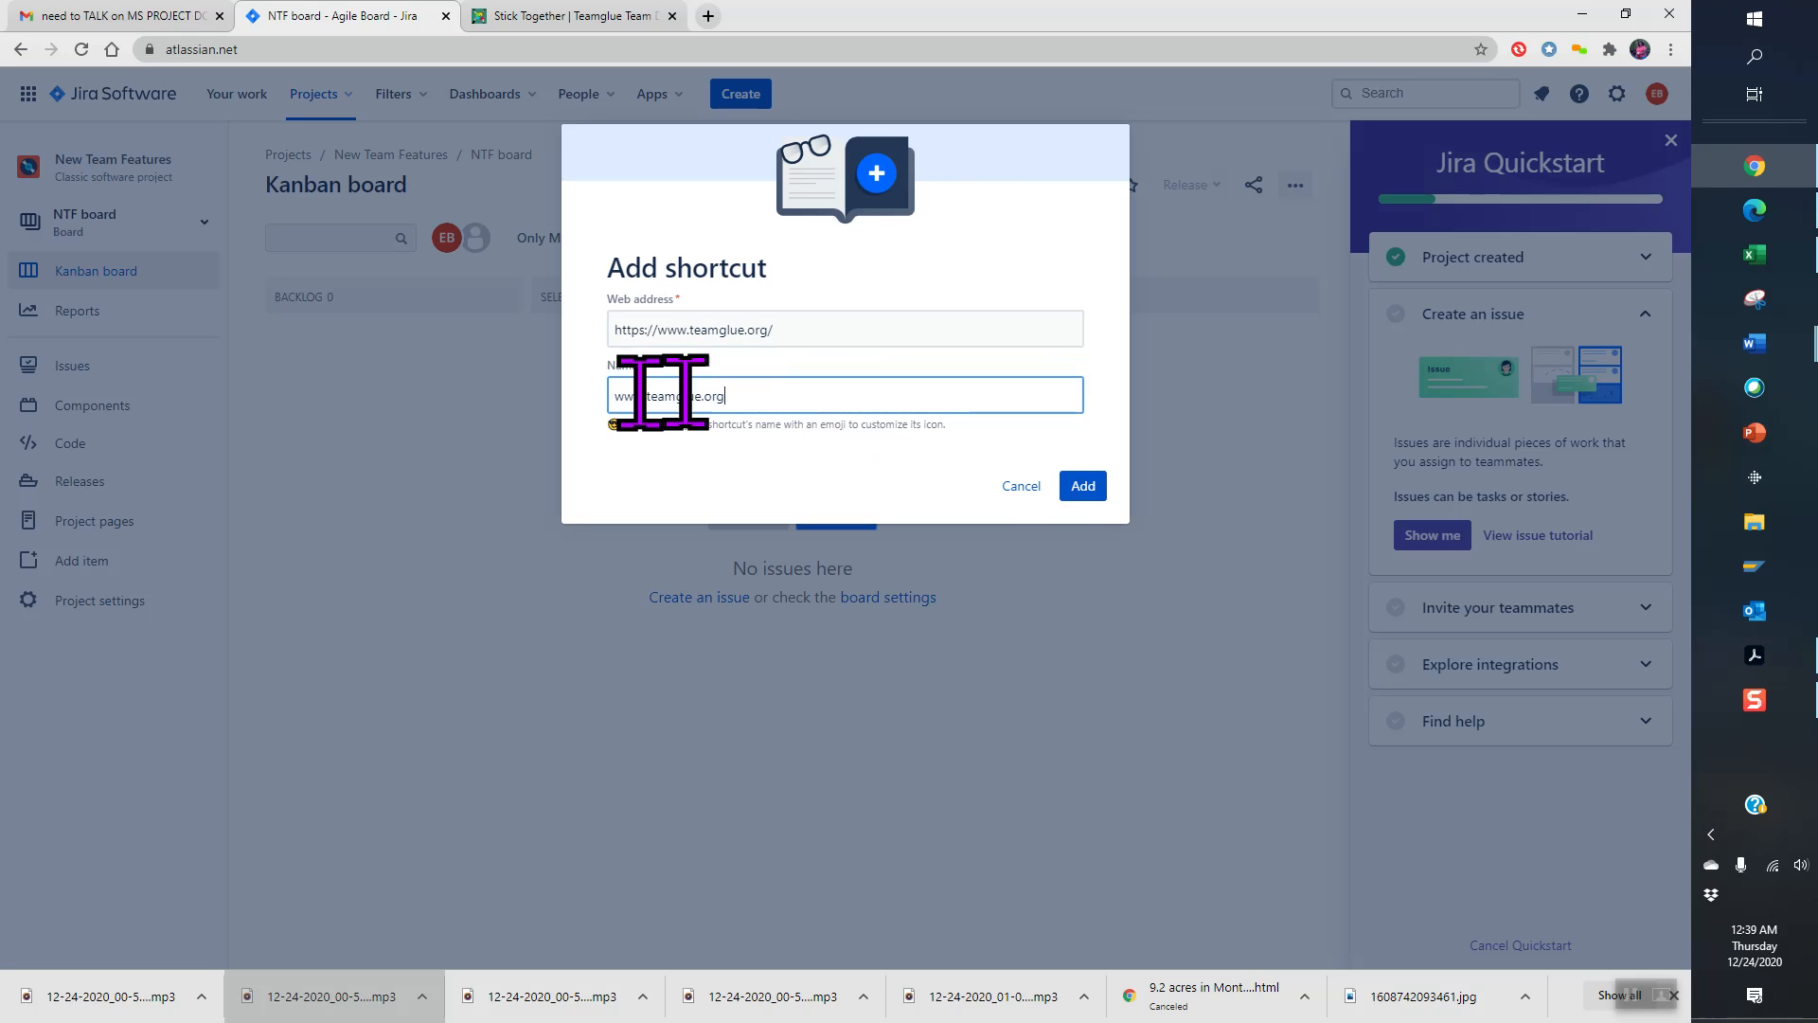
left_click(1084, 491)
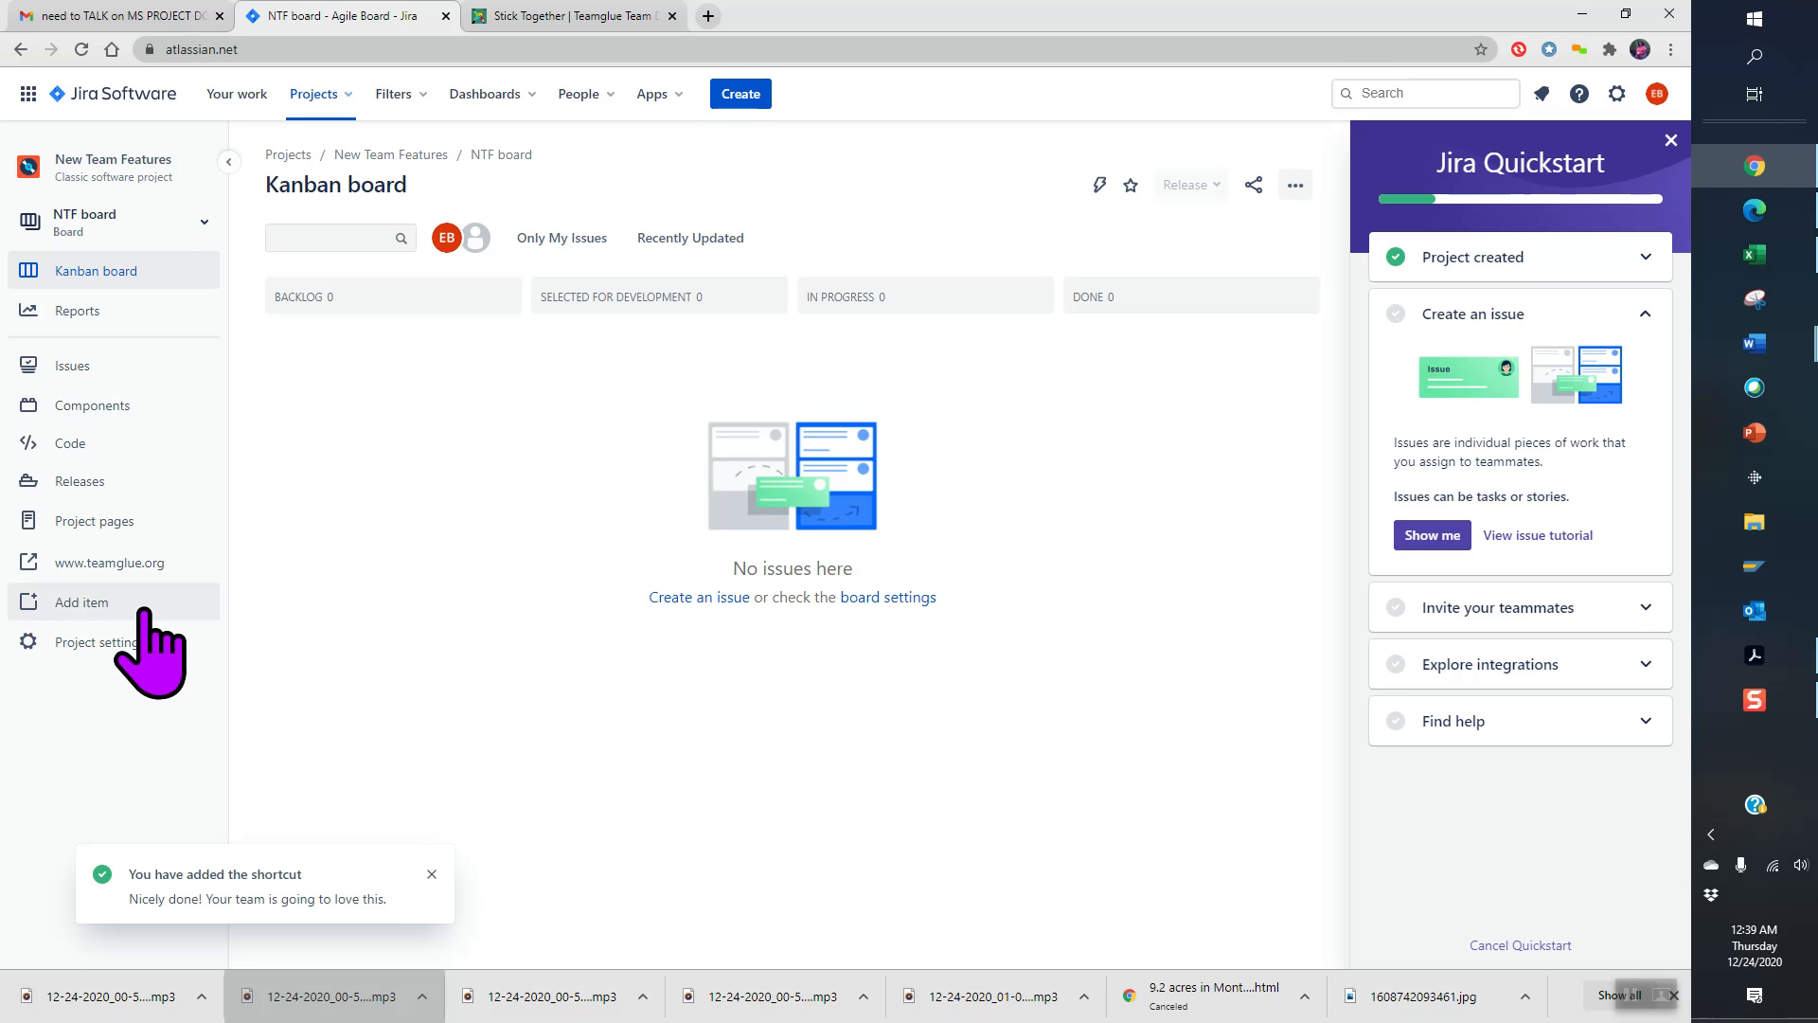
- From Issues, create Task NTF-1 'Adding product sales page' with the product-showcase description
left_click(78, 364)
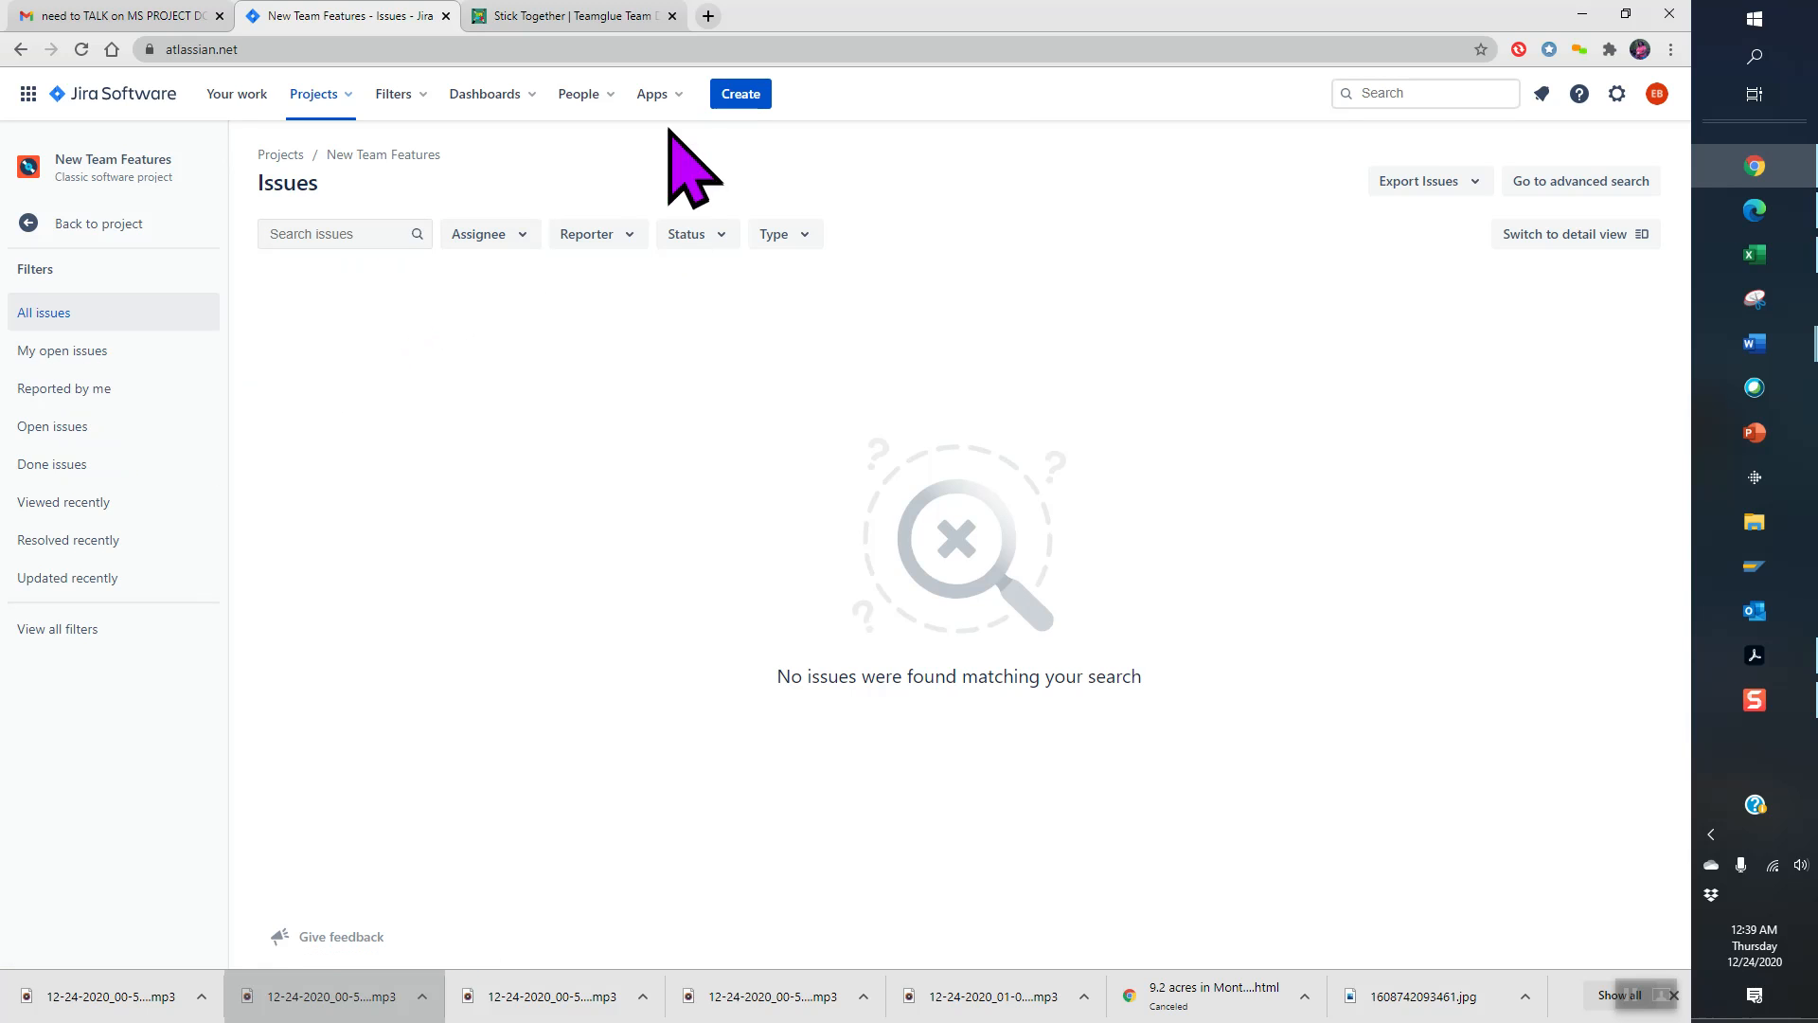
left_click(743, 99)
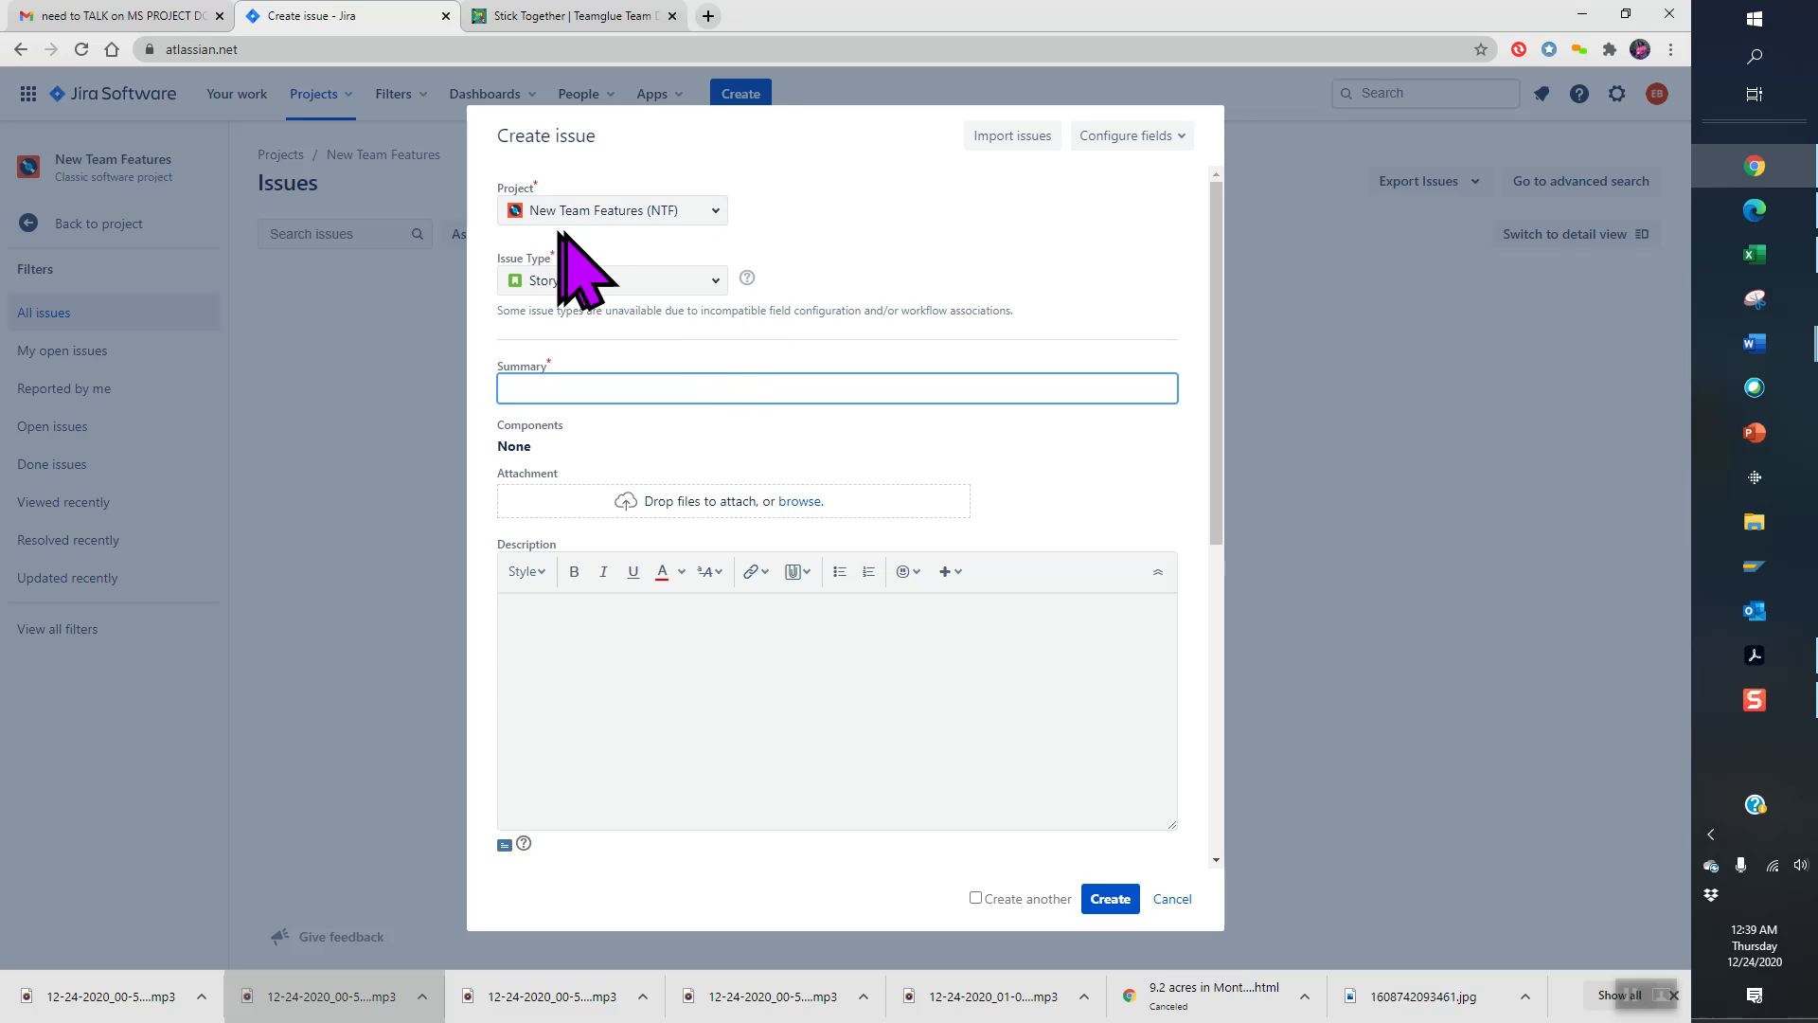
left_click(716, 282)
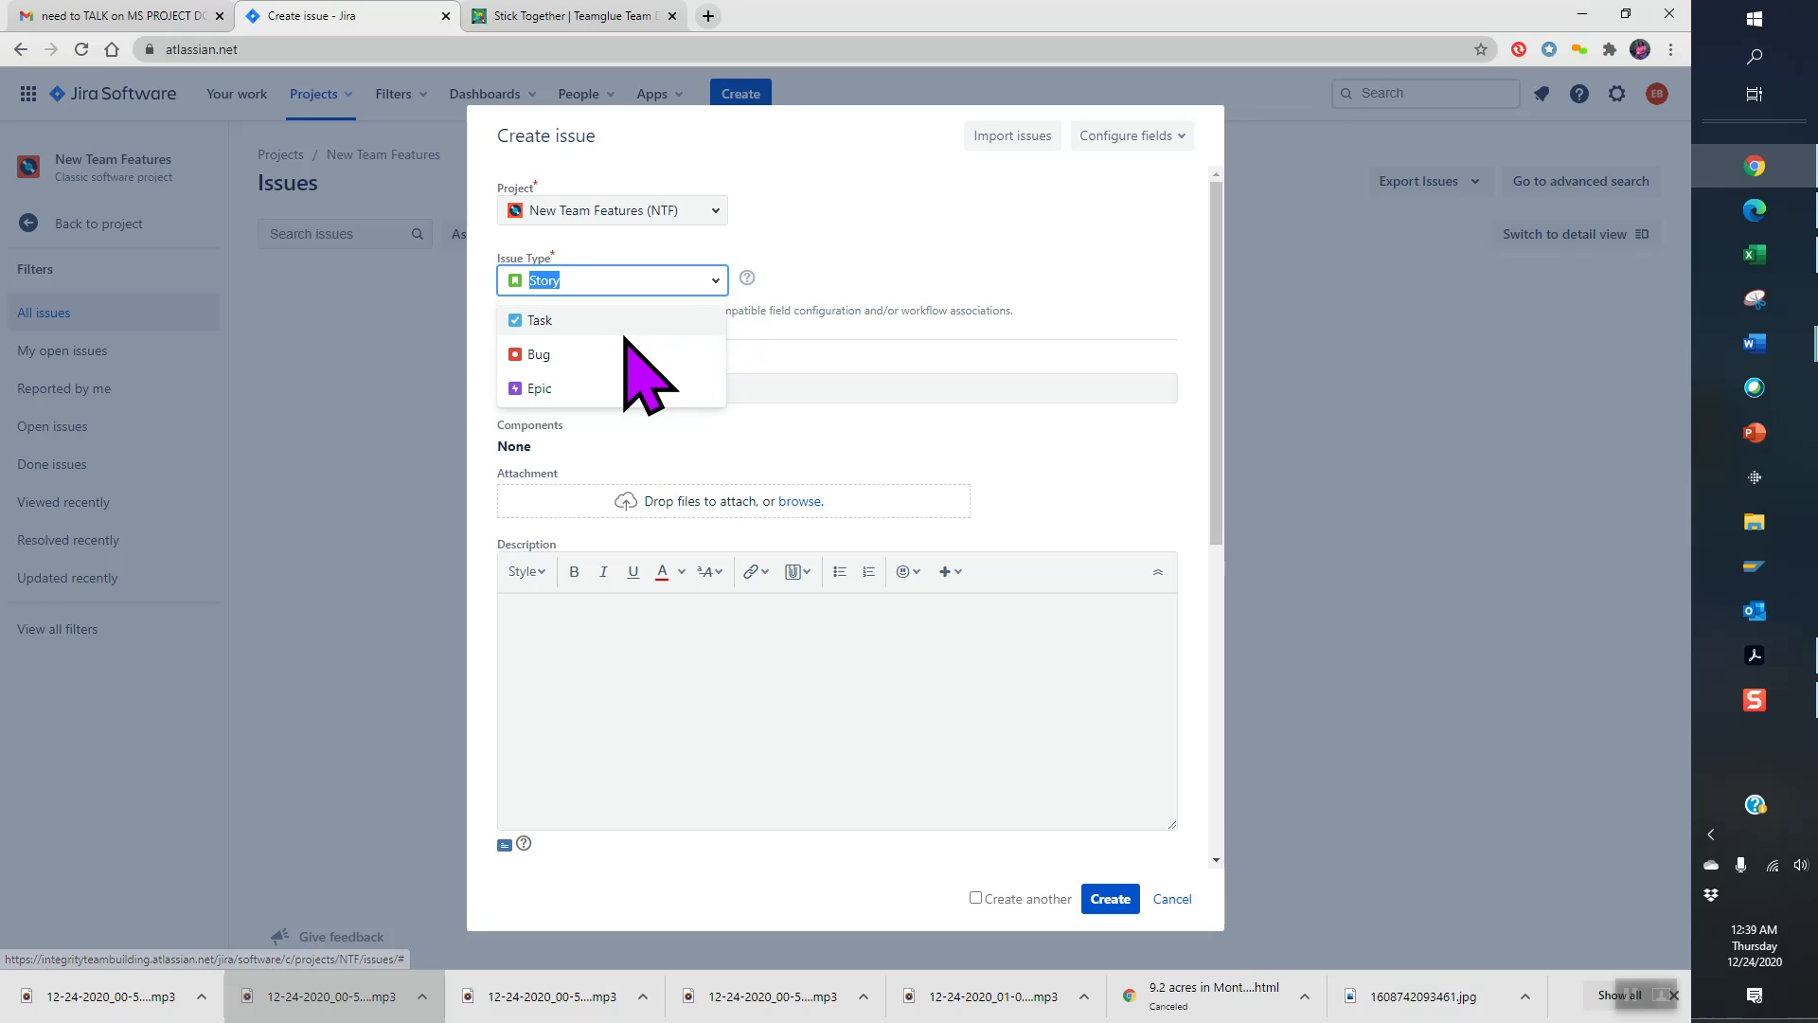
left_click(554, 322)
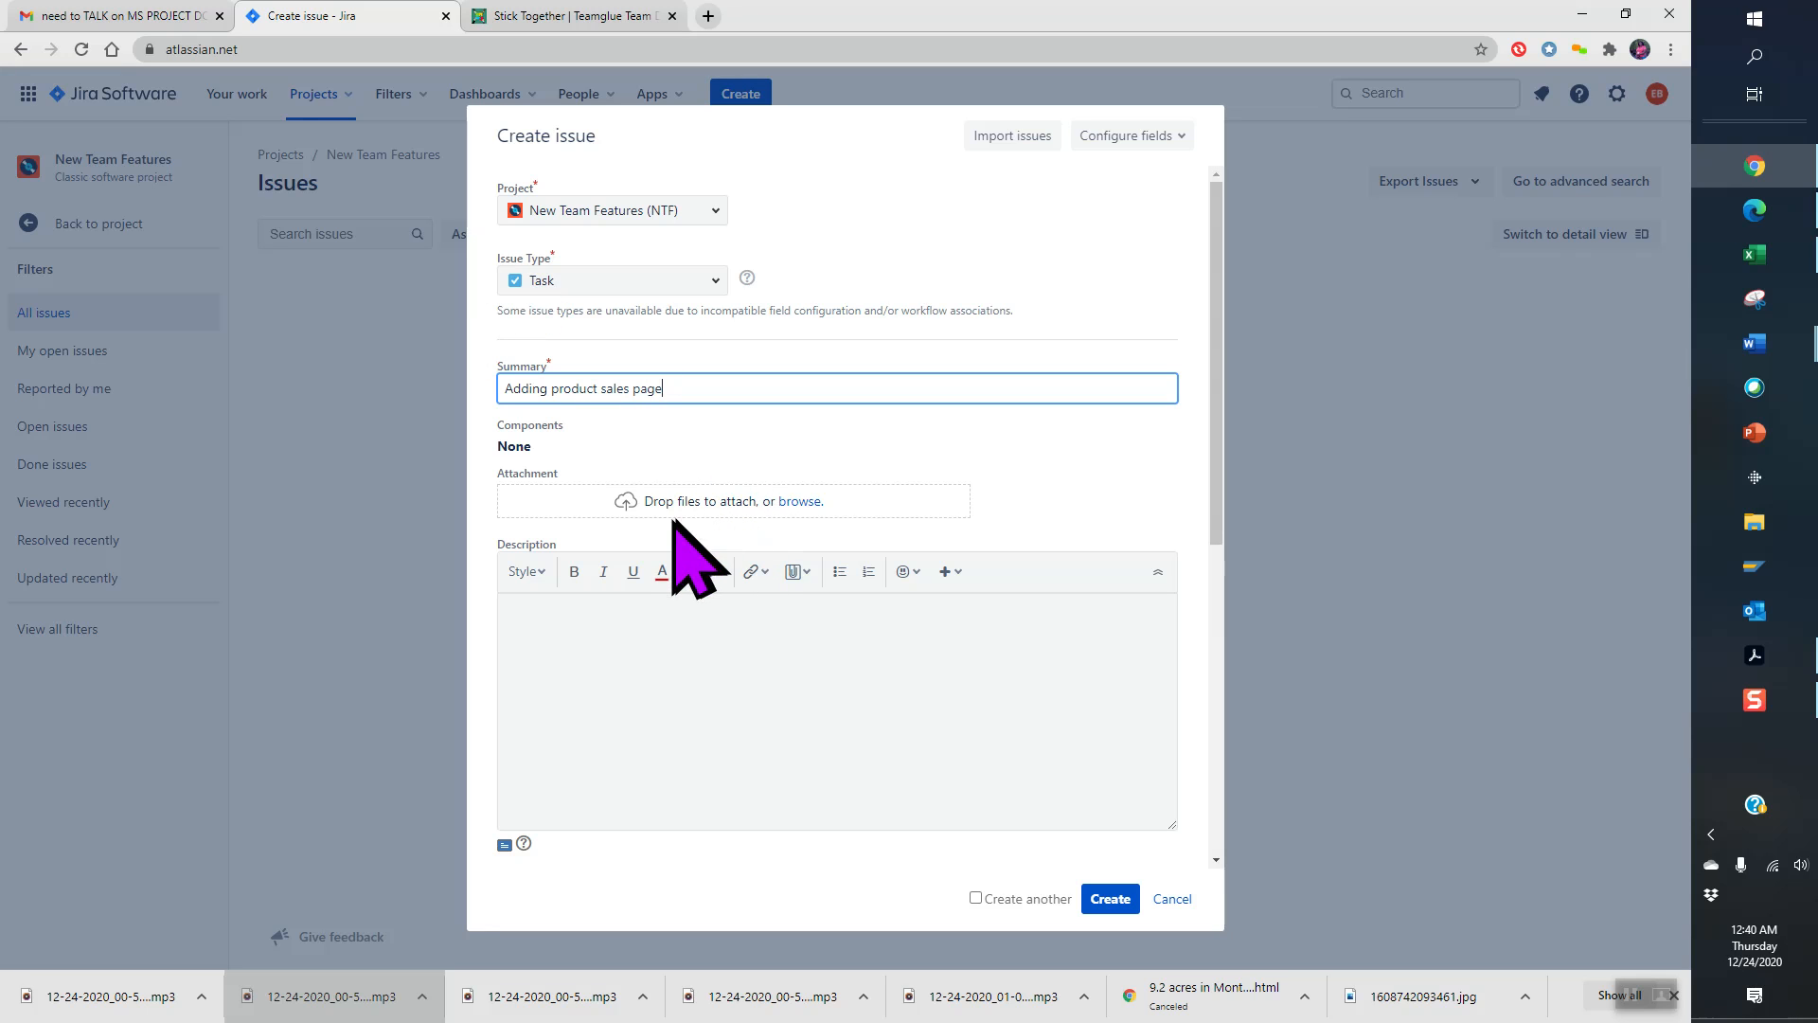
left_click(625, 630)
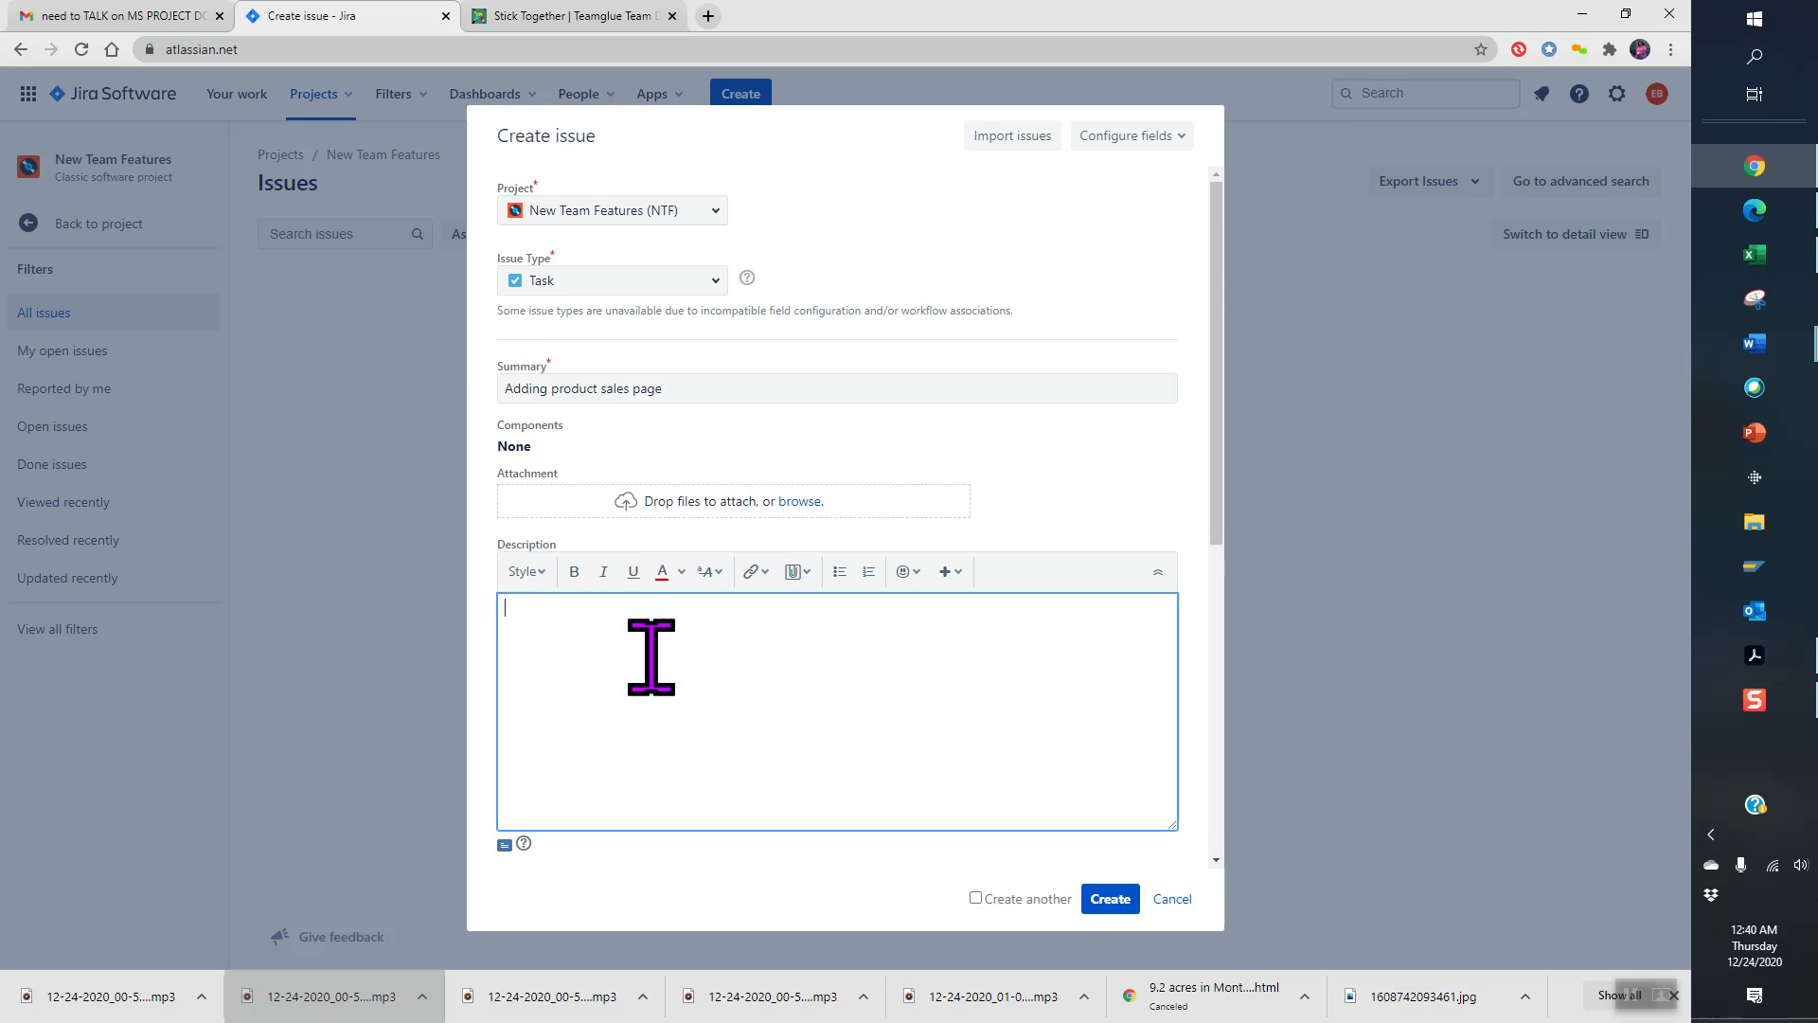
type("W")
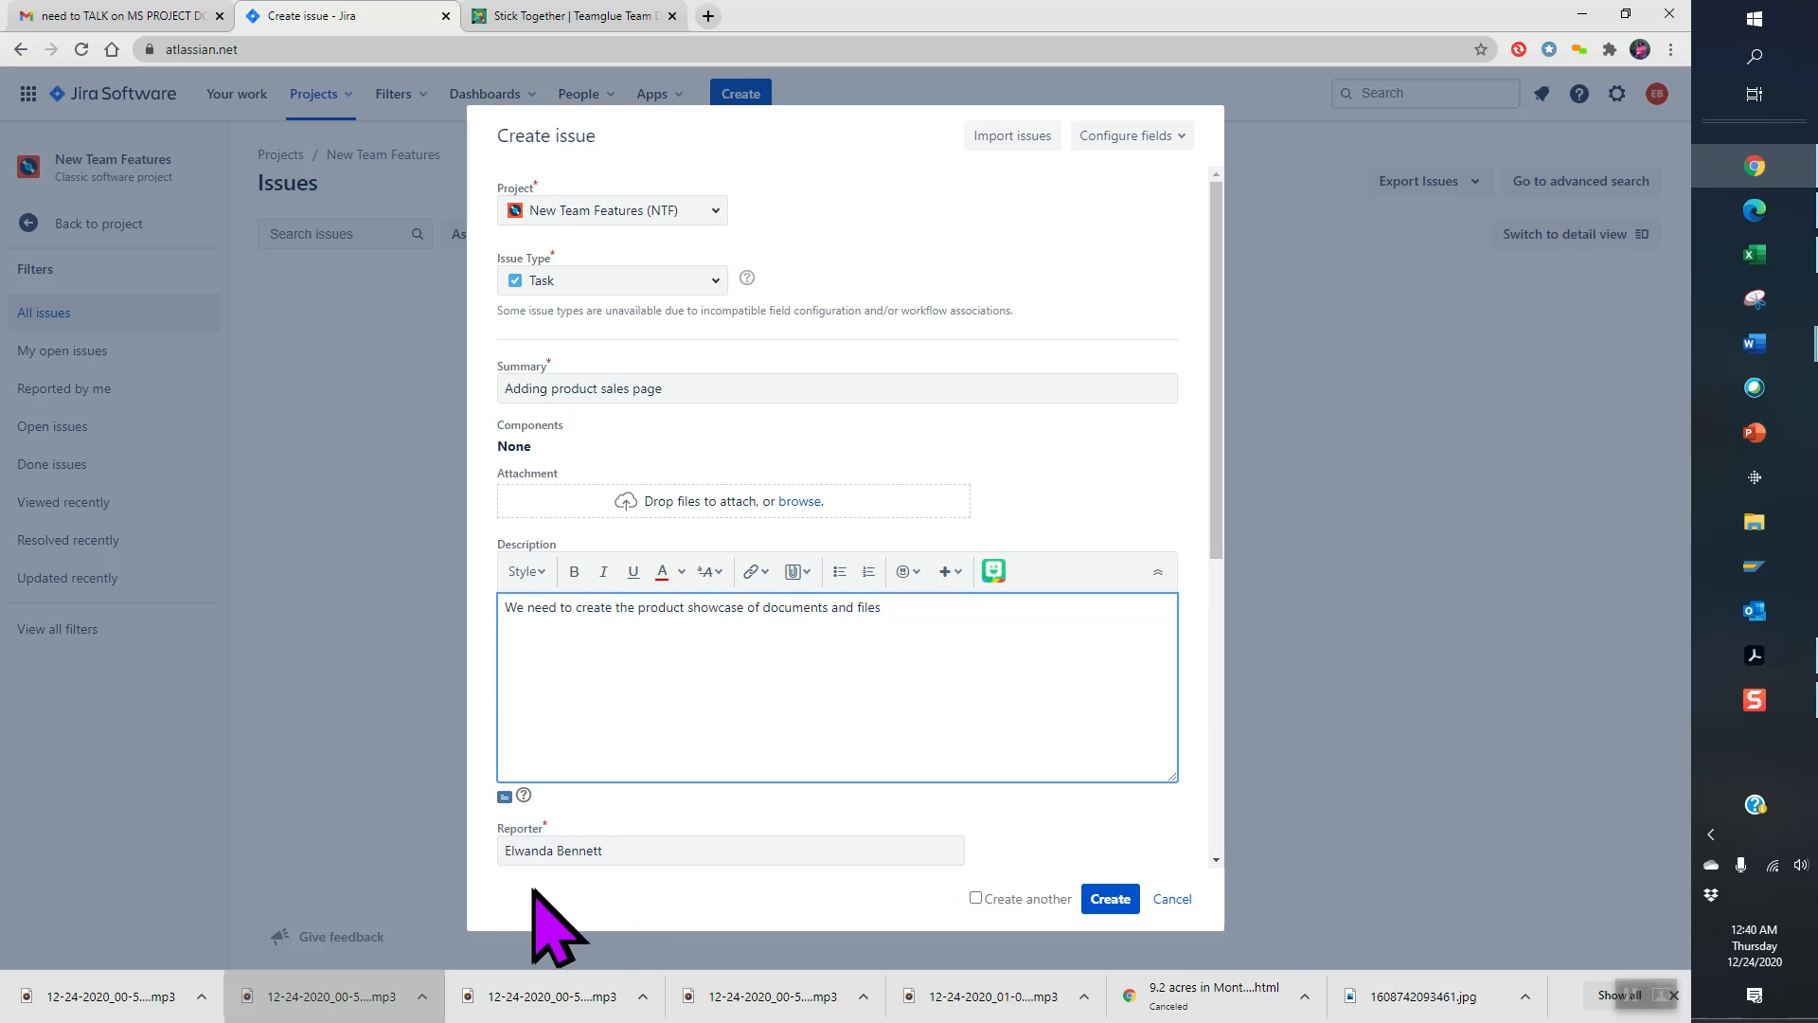
left_click(649, 851)
left_click(1104, 902)
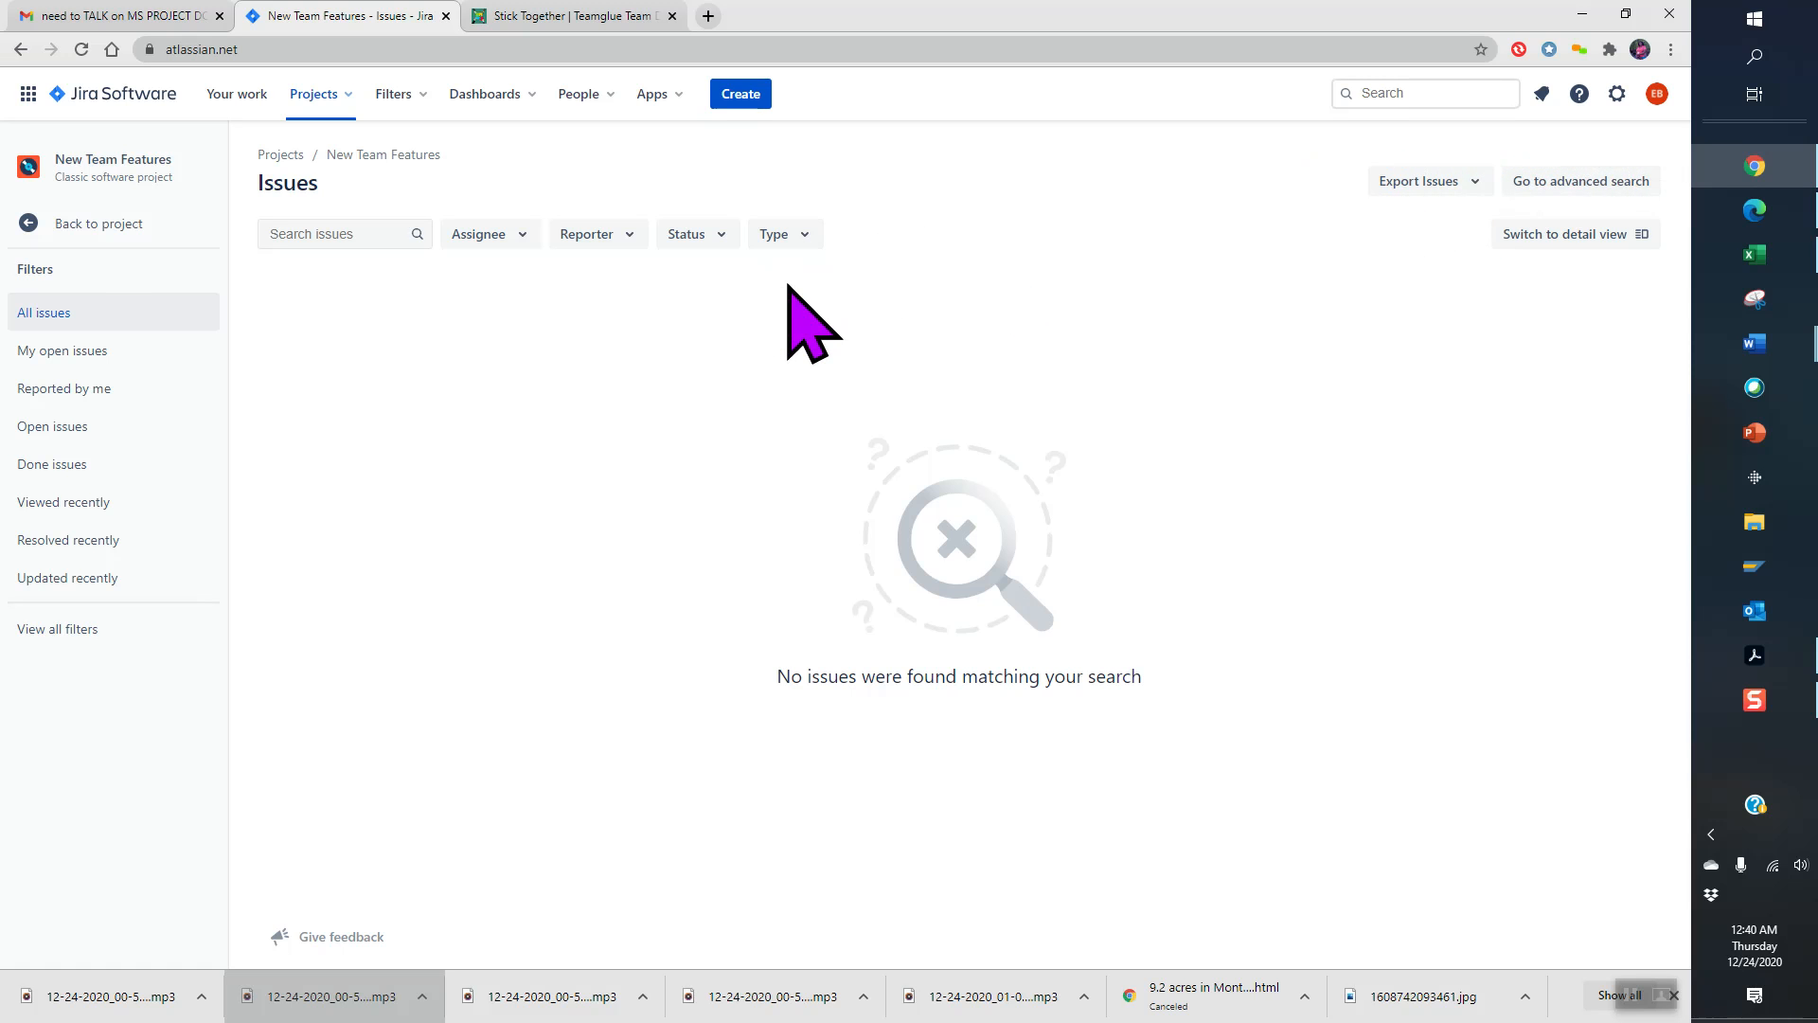
- Create a Story issue with summary 'Ad information to marketing collateral'
left_click(742, 98)
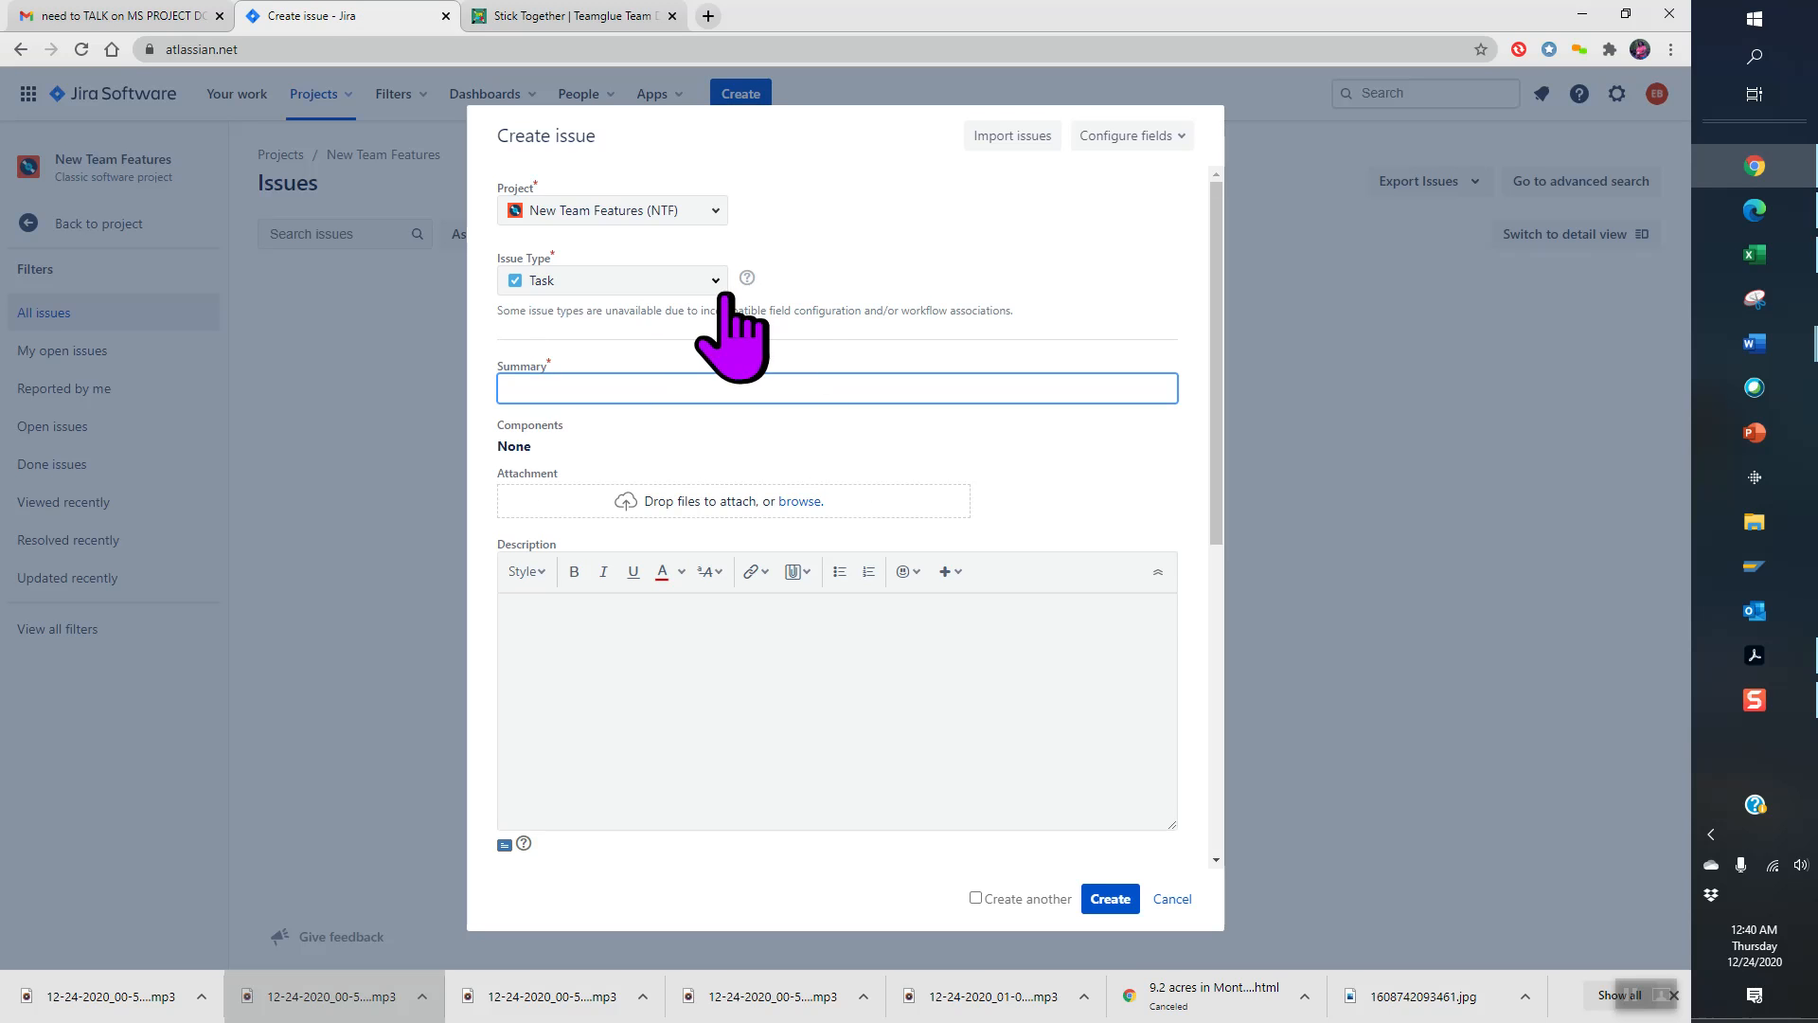
left_click(717, 284)
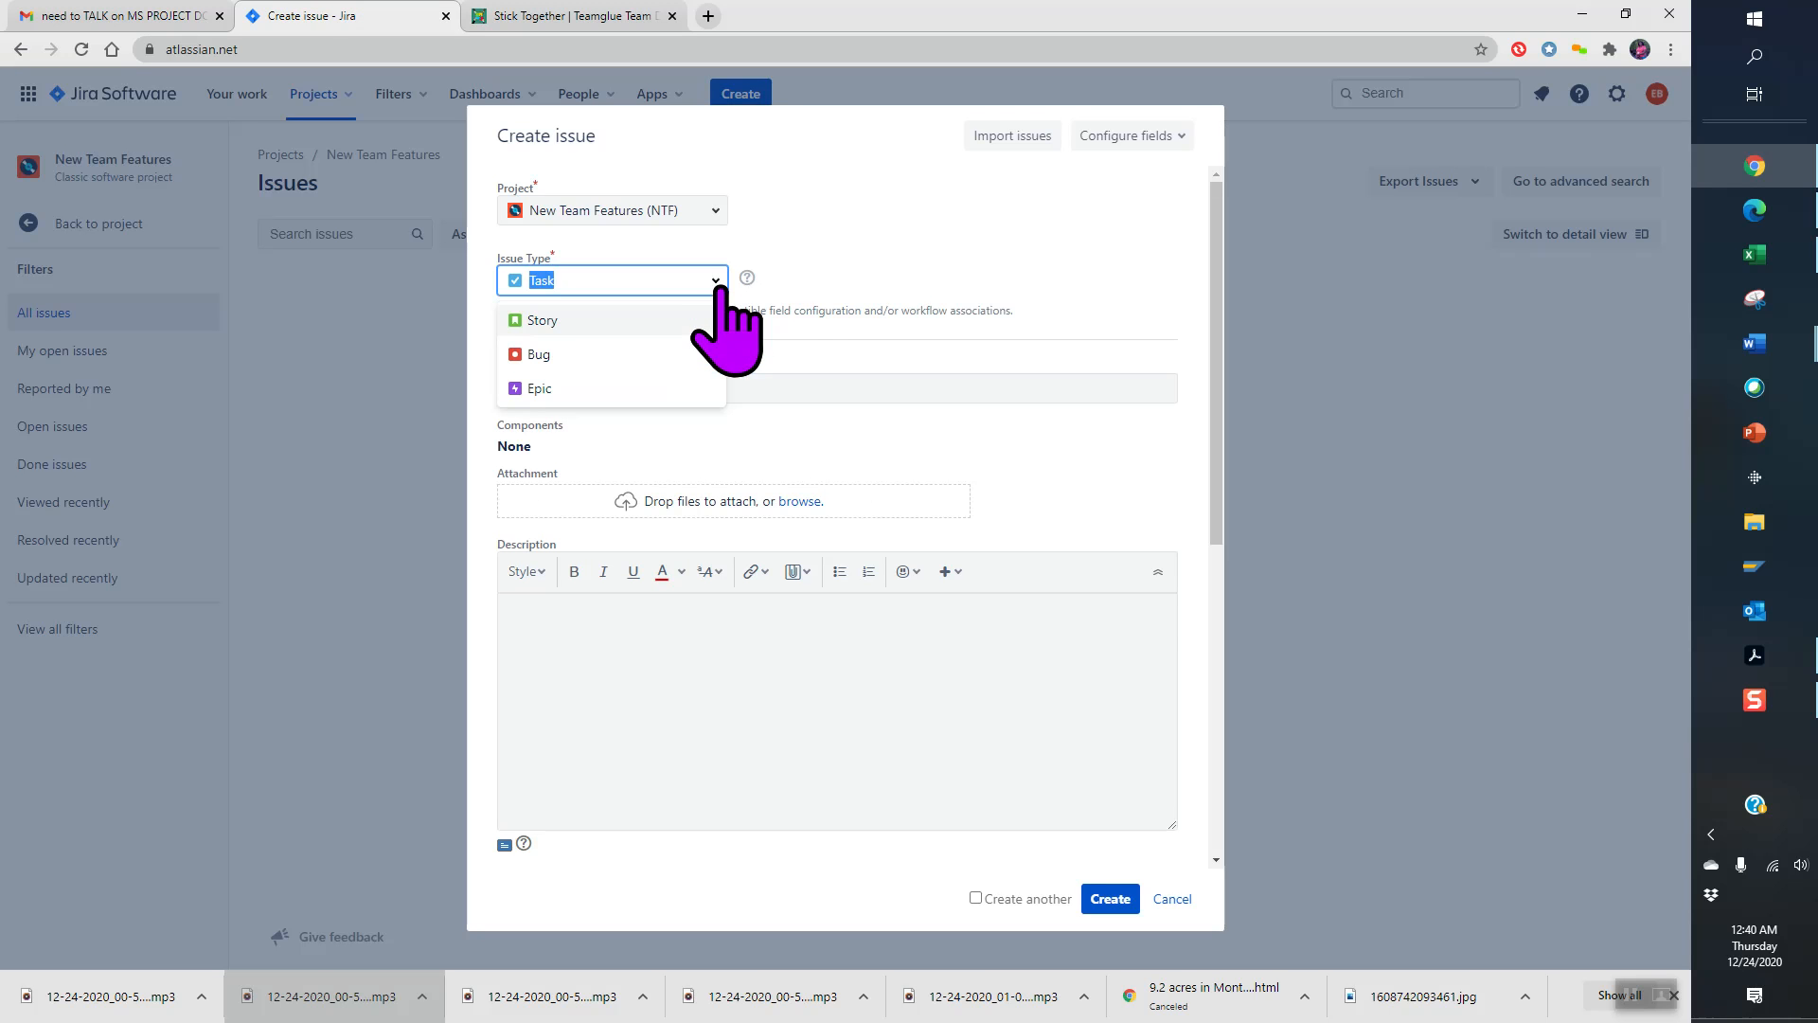
left_click(625, 320)
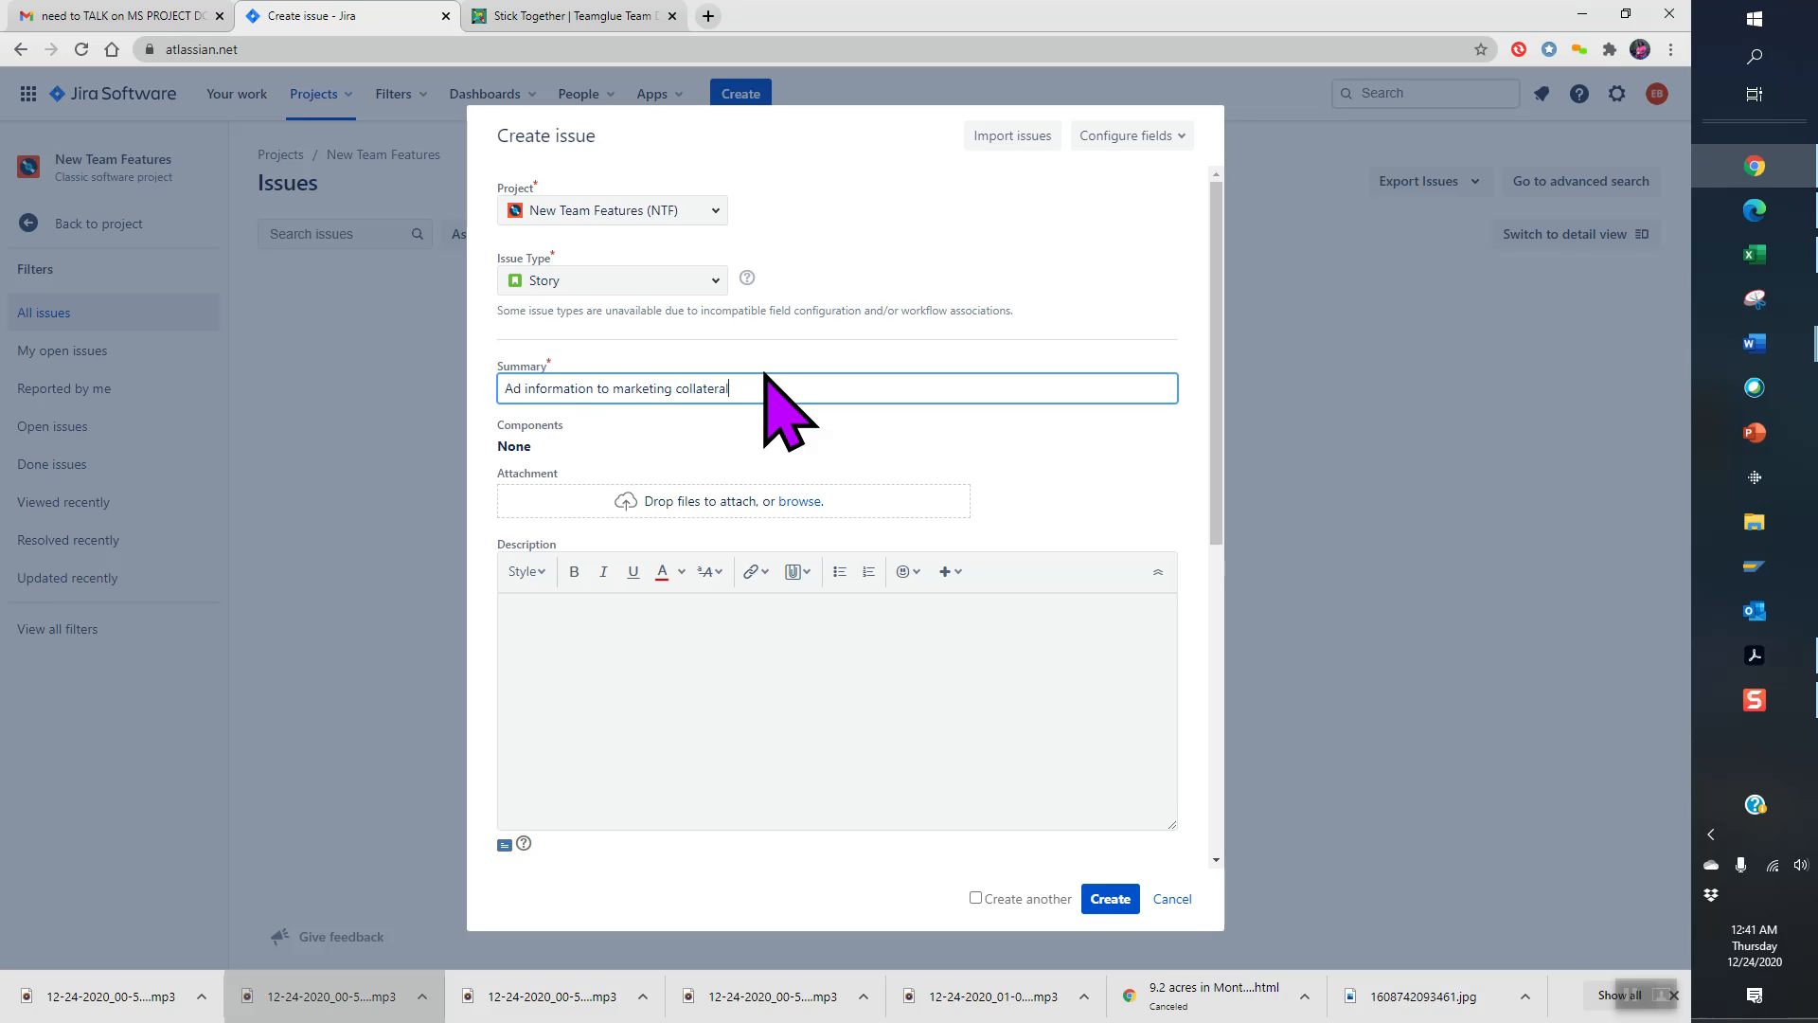
left_click(1109, 899)
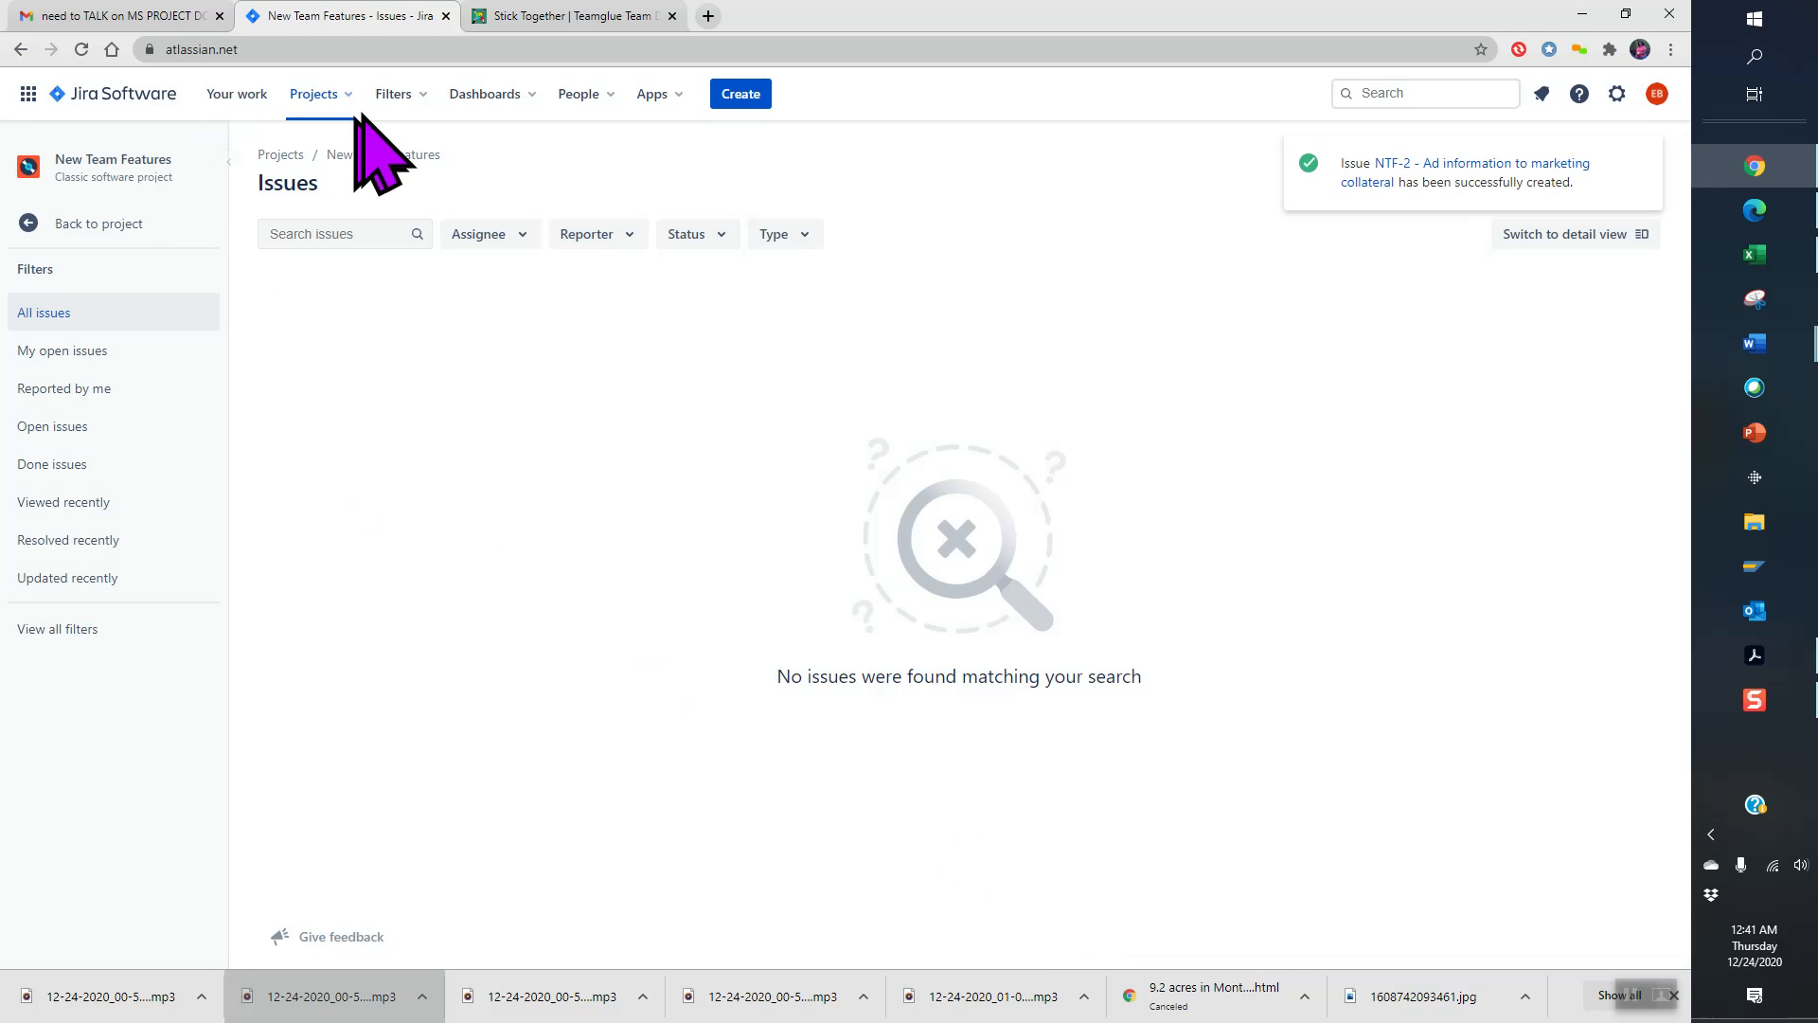
- Open the New Team Features board from Your work, showing NTF-1 and NTF-2 in Backlog
left_click(250, 98)
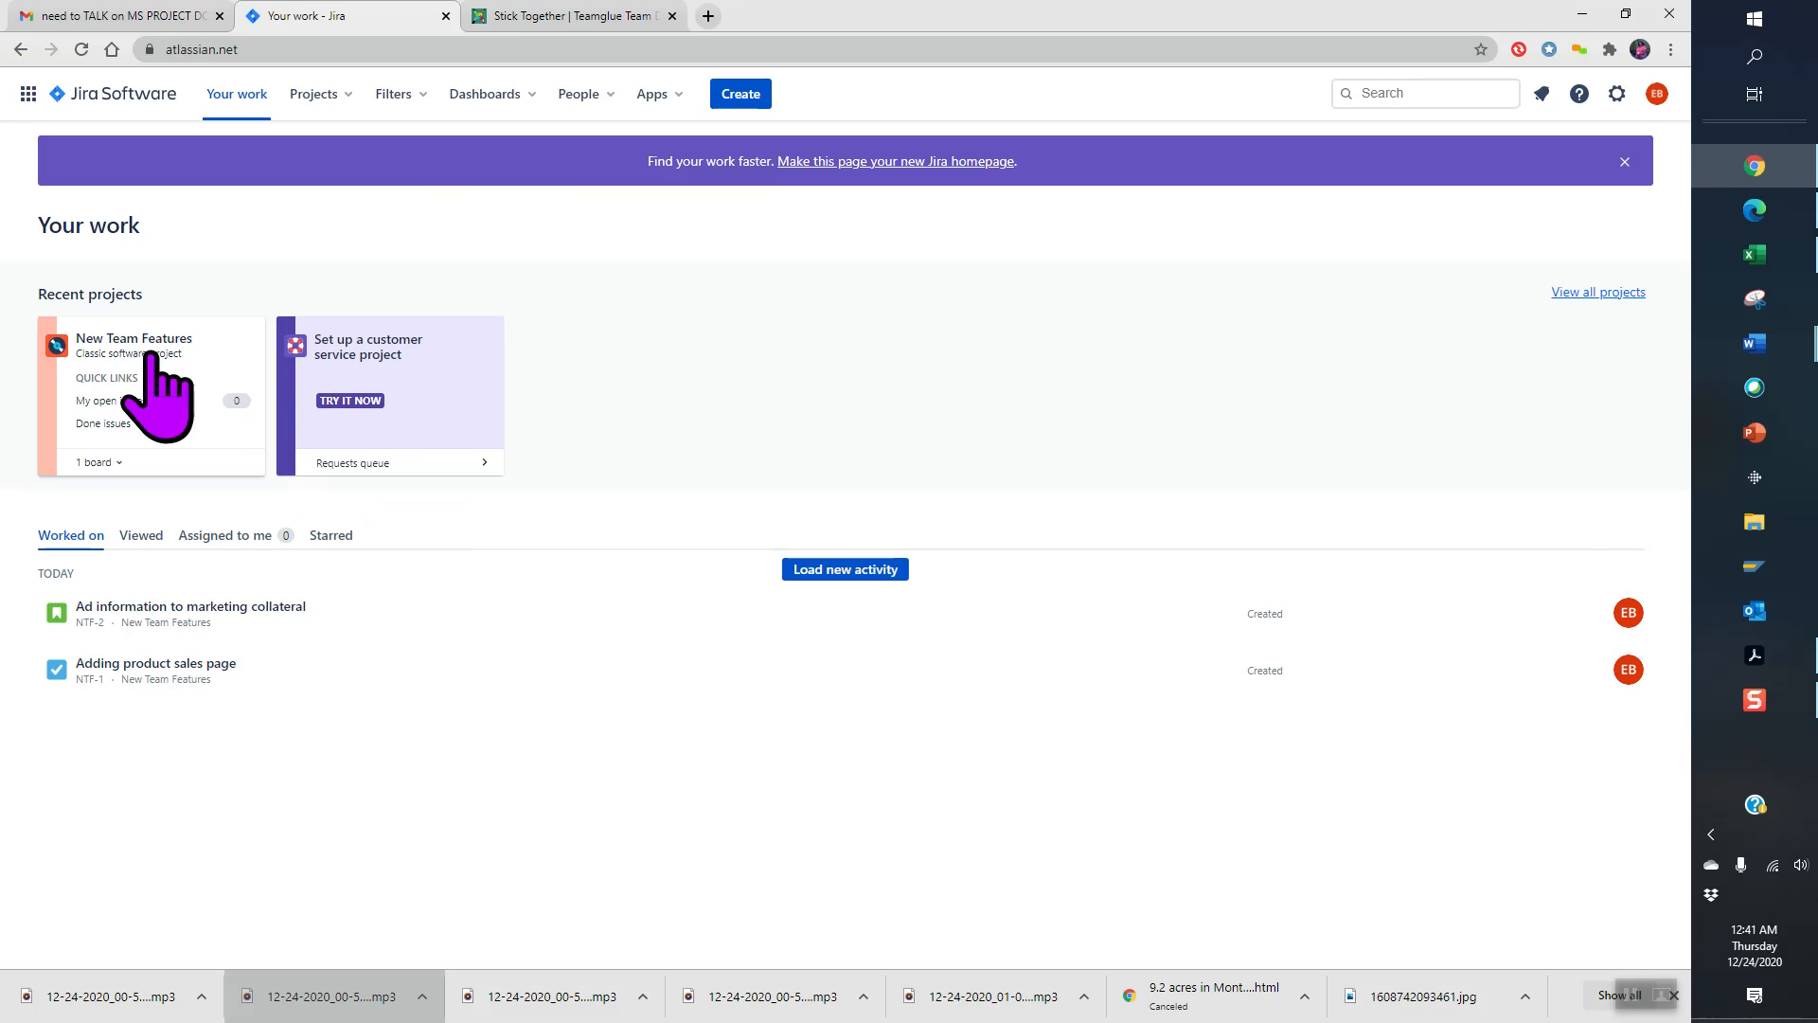
left_click(135, 351)
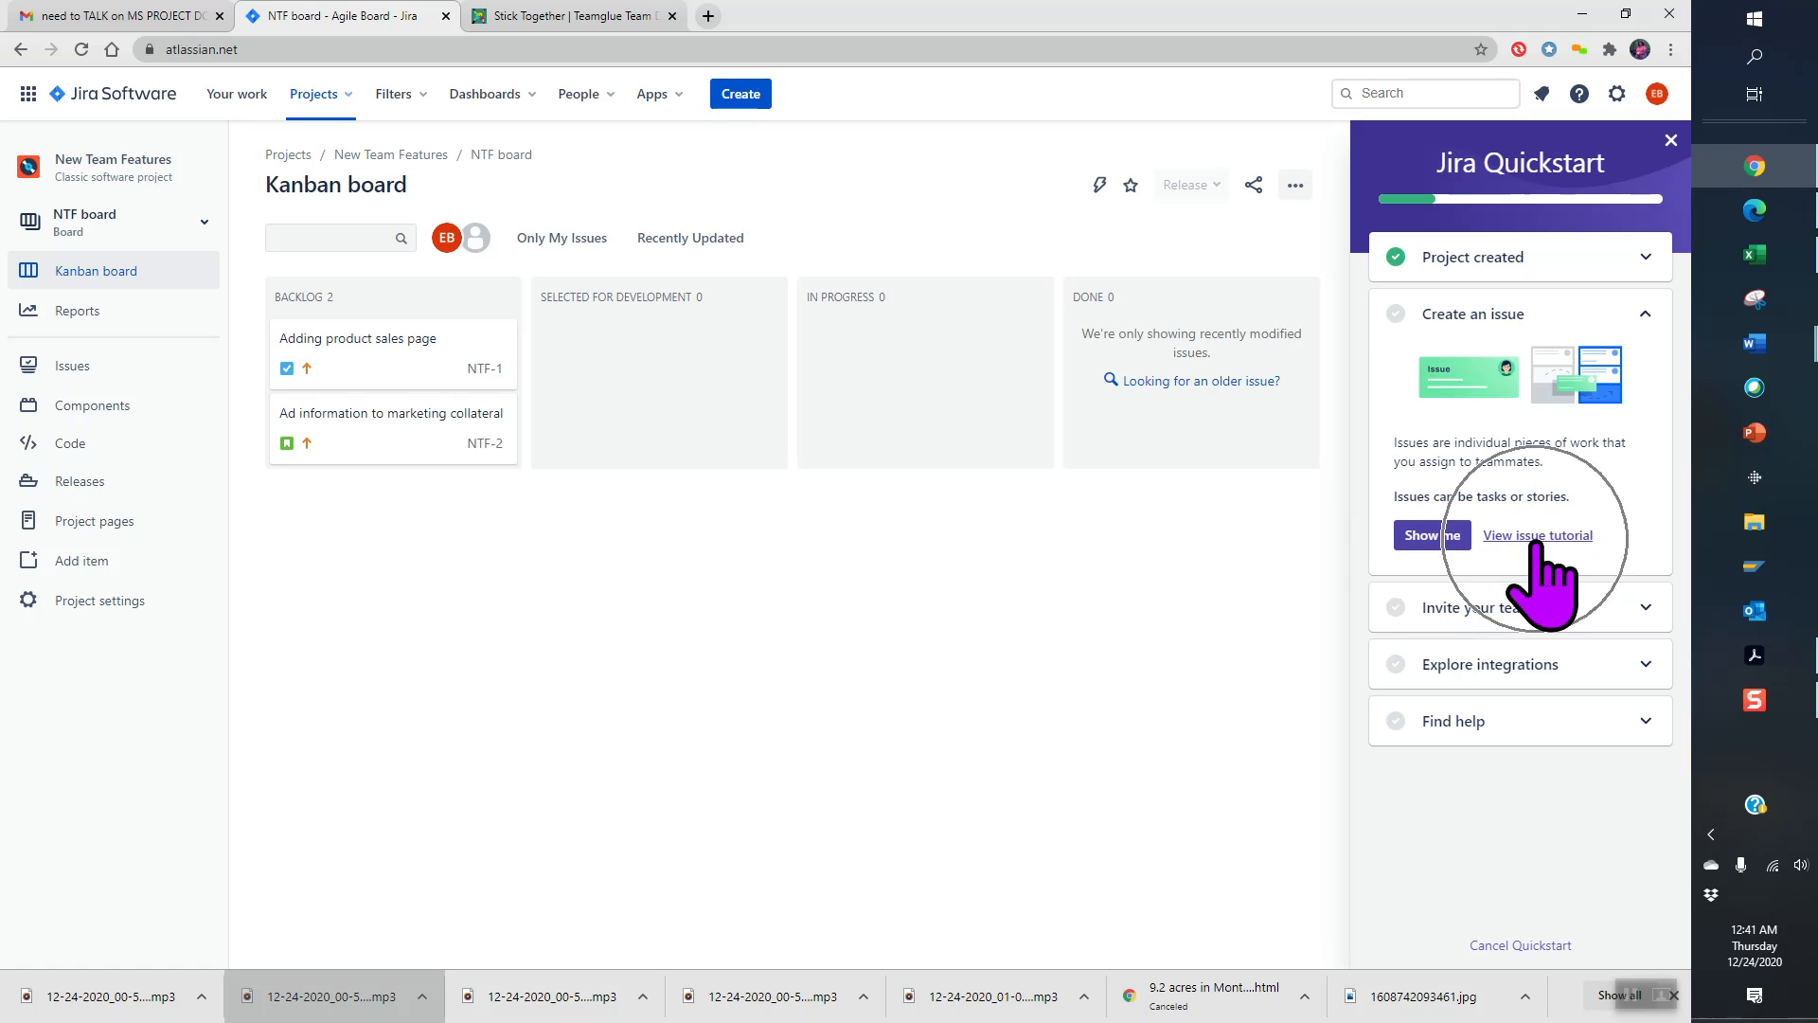
- Expand the Quickstart's Invite your teammates step, then Explore integrations to show apps like Slack and Zoom
left_click(1644, 609)
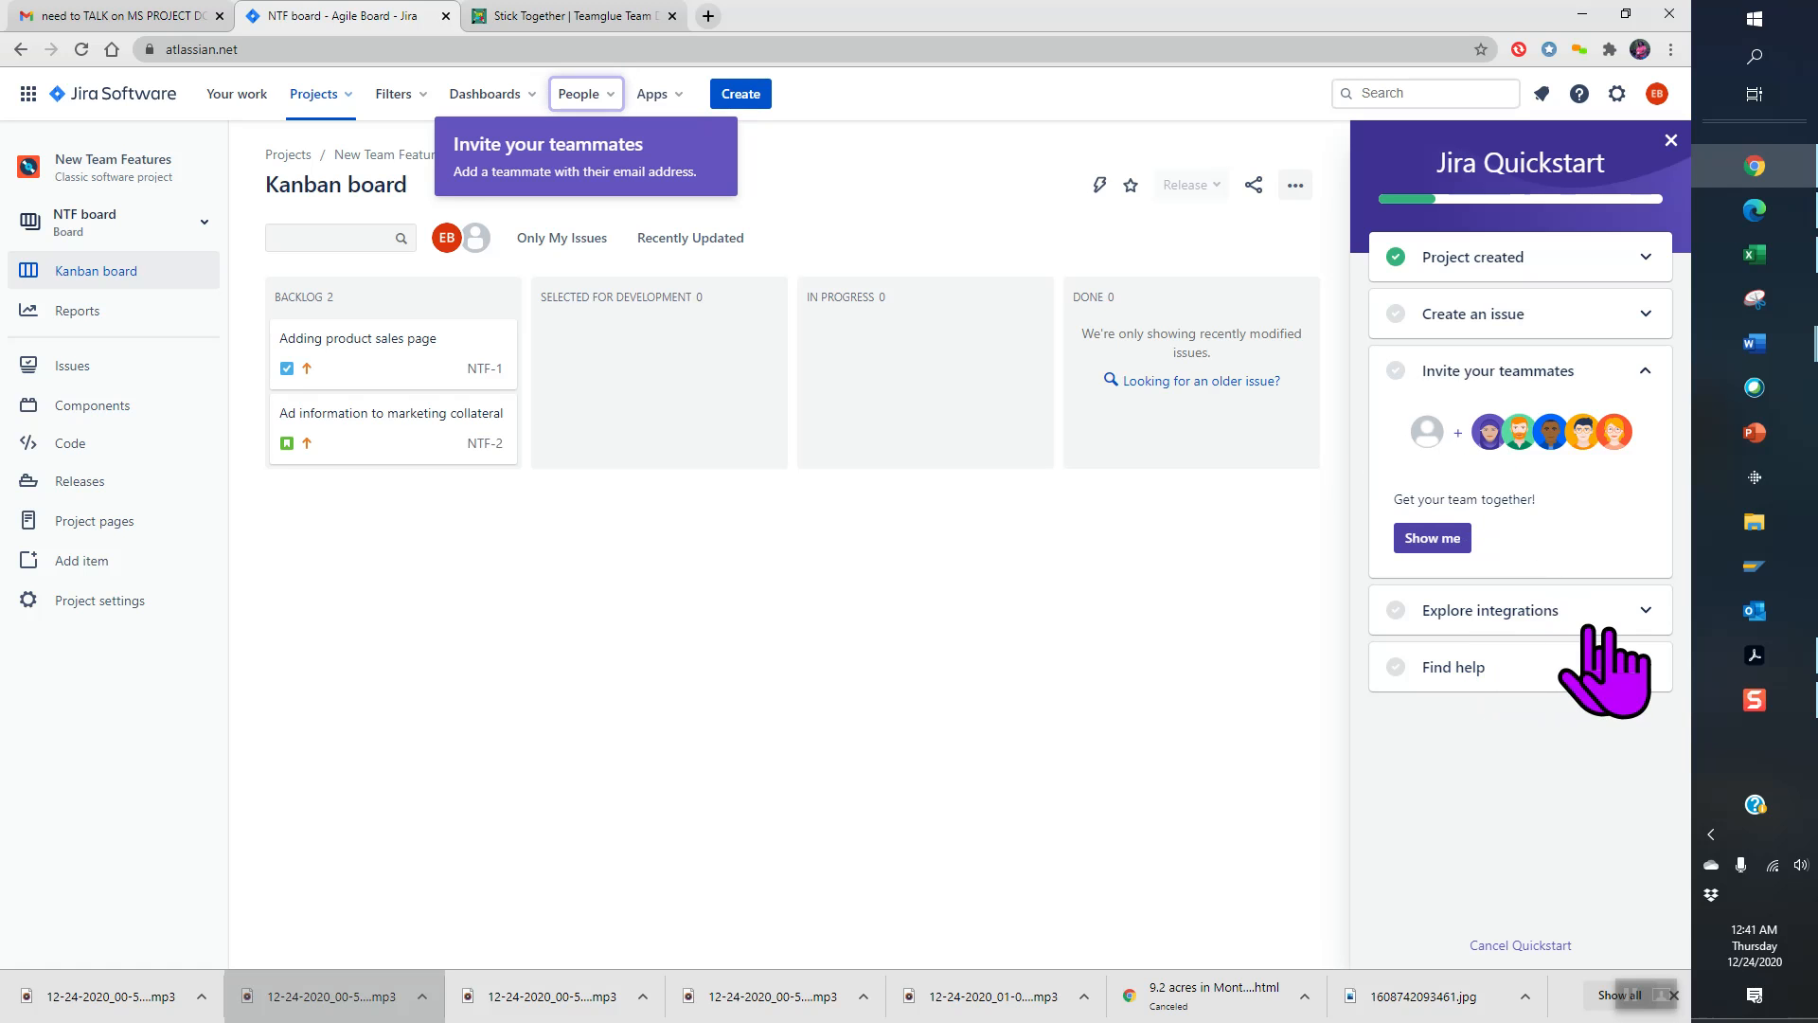
left_click(1649, 614)
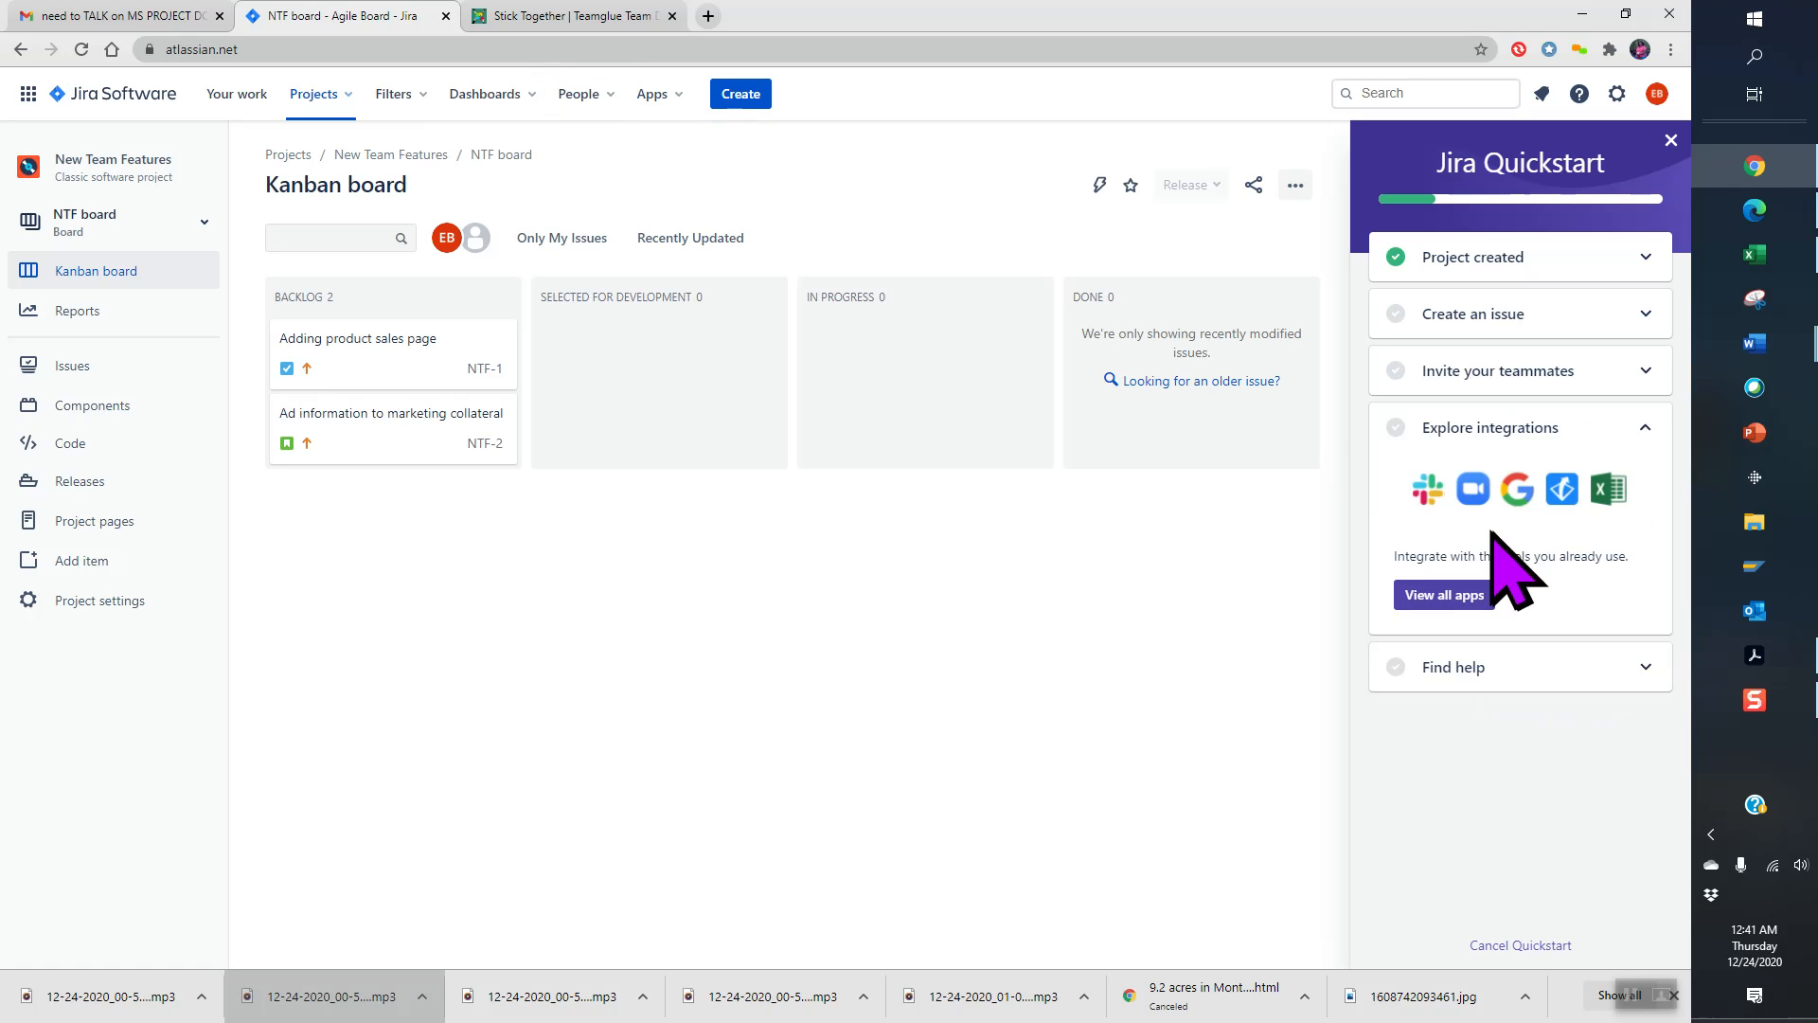